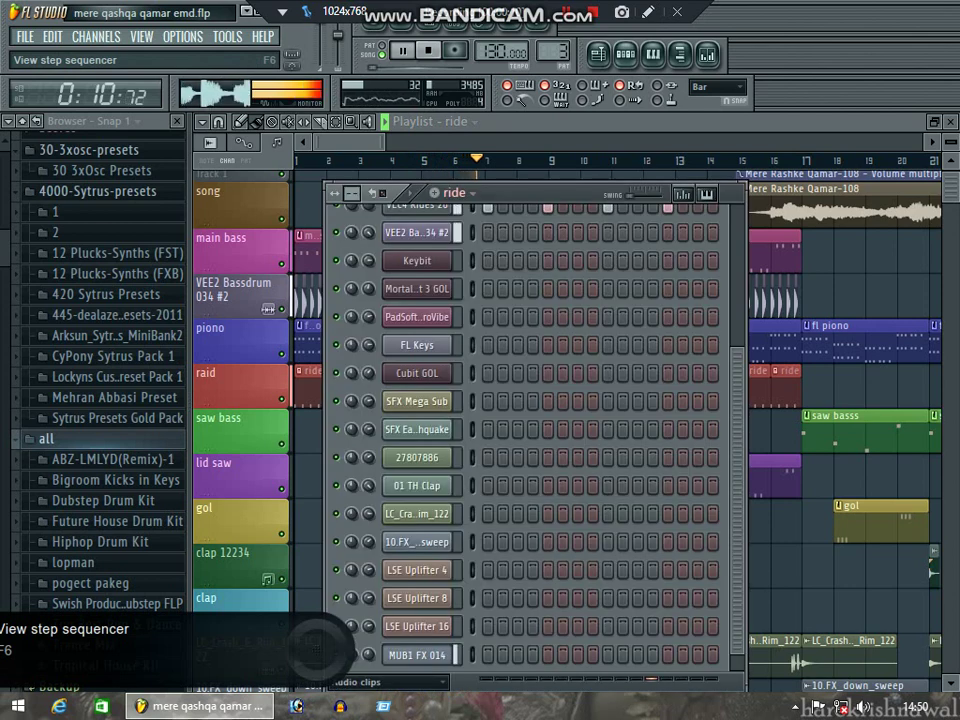
Look over the ride pattern's channels in the step sequencer, and return to the upper tracks of the playlist
drag(736, 500, 736, 362)
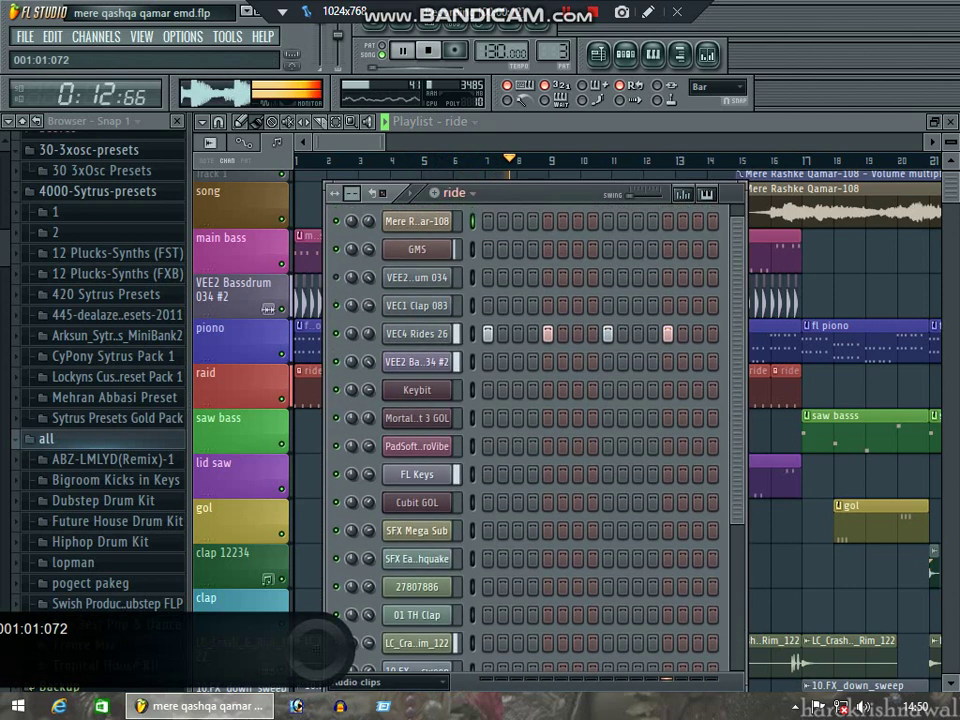
key(F6)
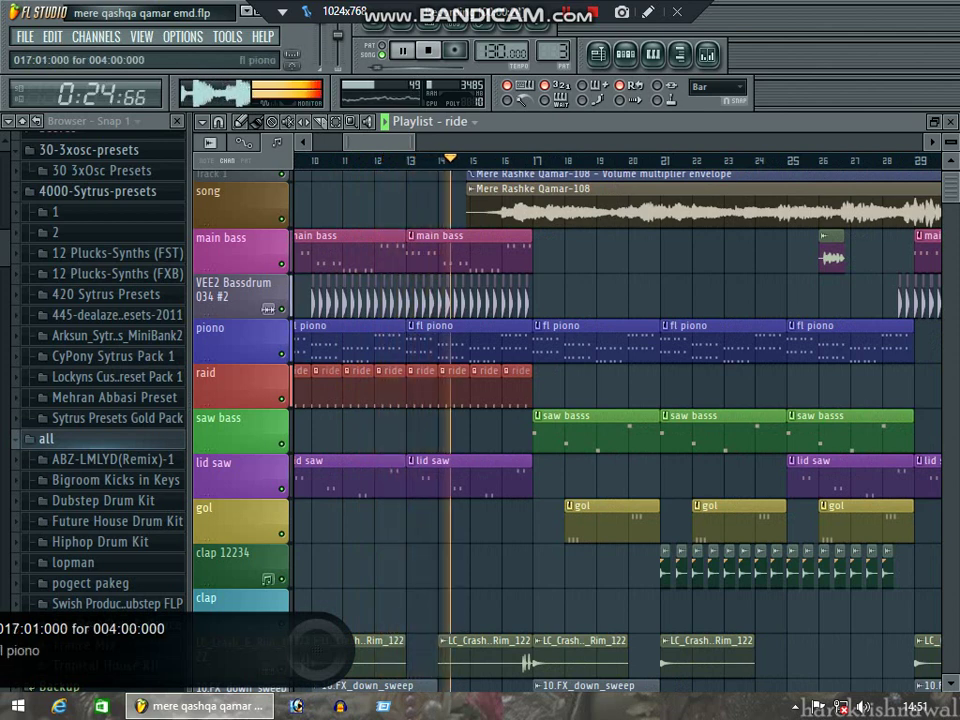
scroll(620, 205, up, 1)
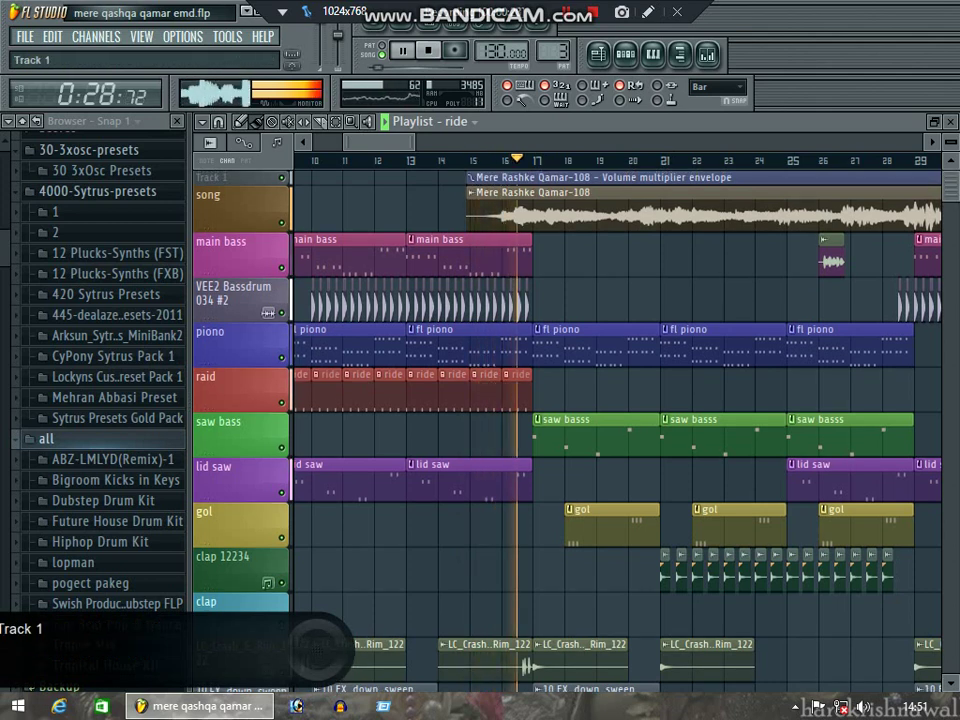
mouse_move(228, 185)
mouse_down()
mouse_move(228, 284)
mouse_move(228, 184)
mouse_move(228, 196)
mouse_up()
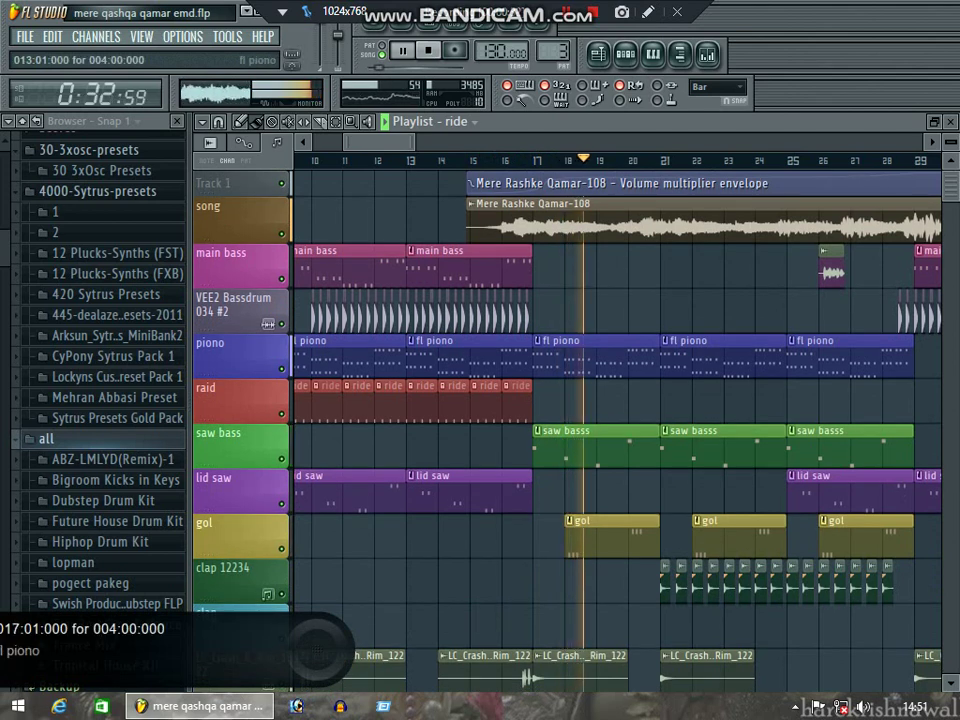
Select the fl piono pattern at bar 17 and view its full length in the Mere Rashke Qamar-108 channel's piano roll
click(547, 354)
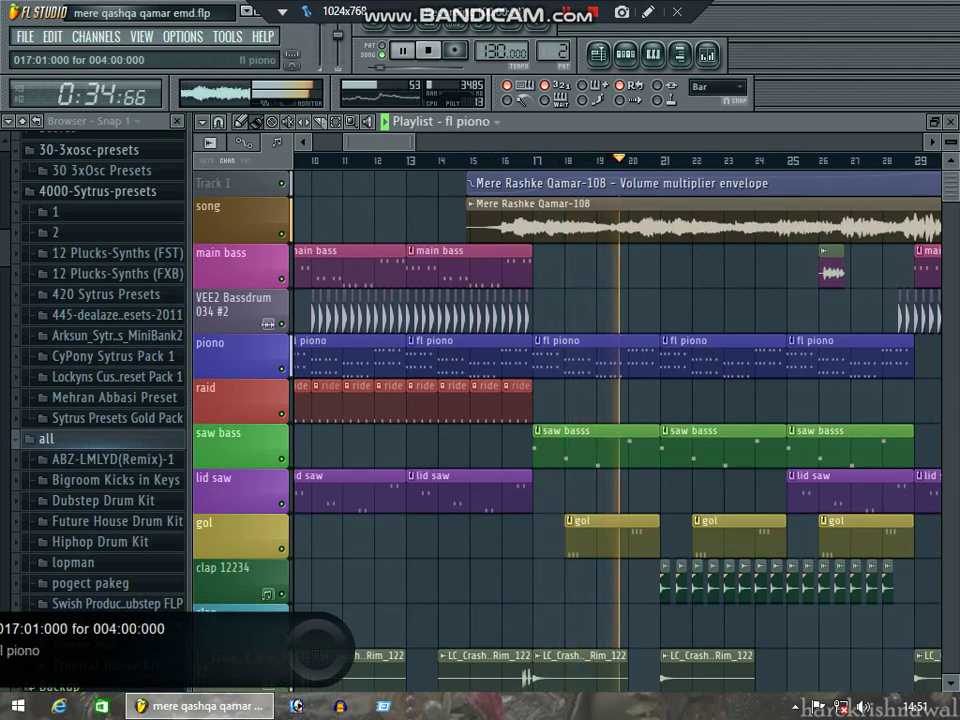
click(652, 54)
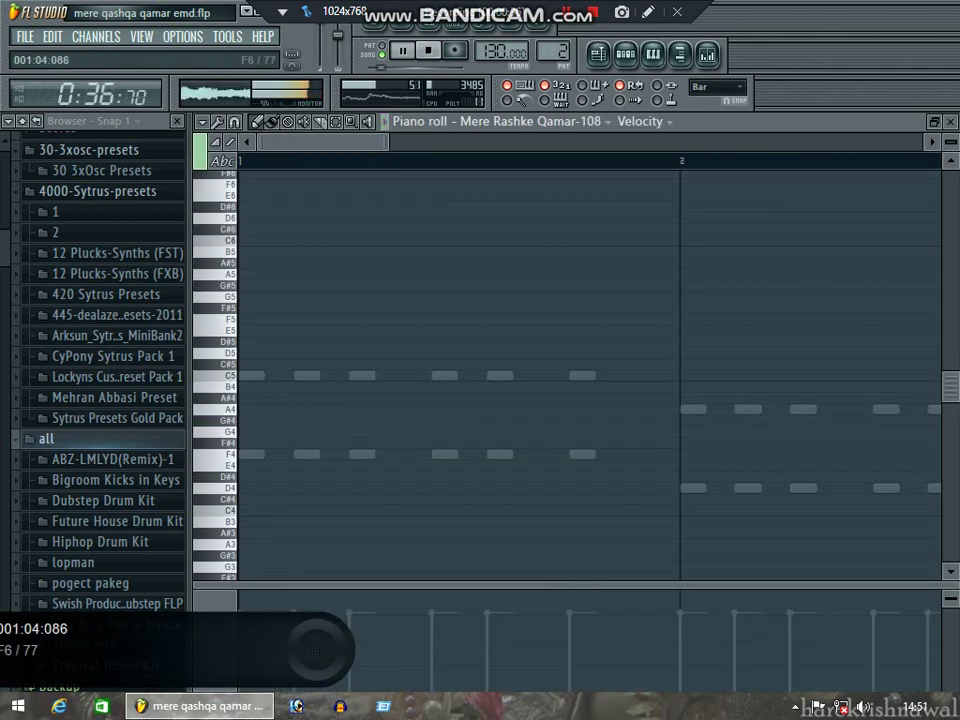
scroll(280, 160, down, 4)
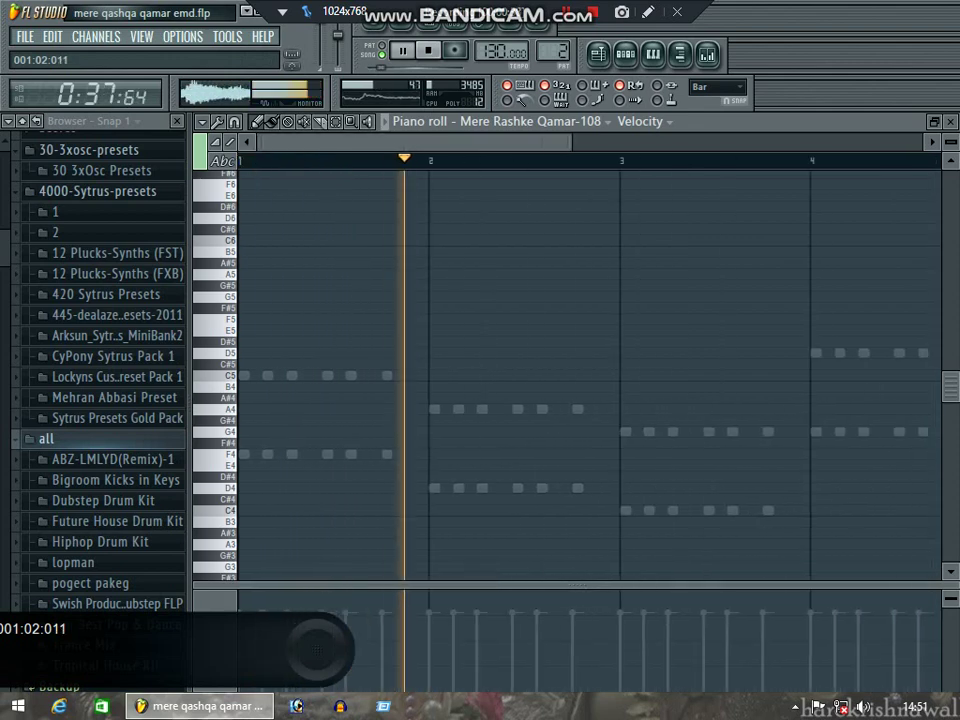
scroll(280, 160, down, 2)
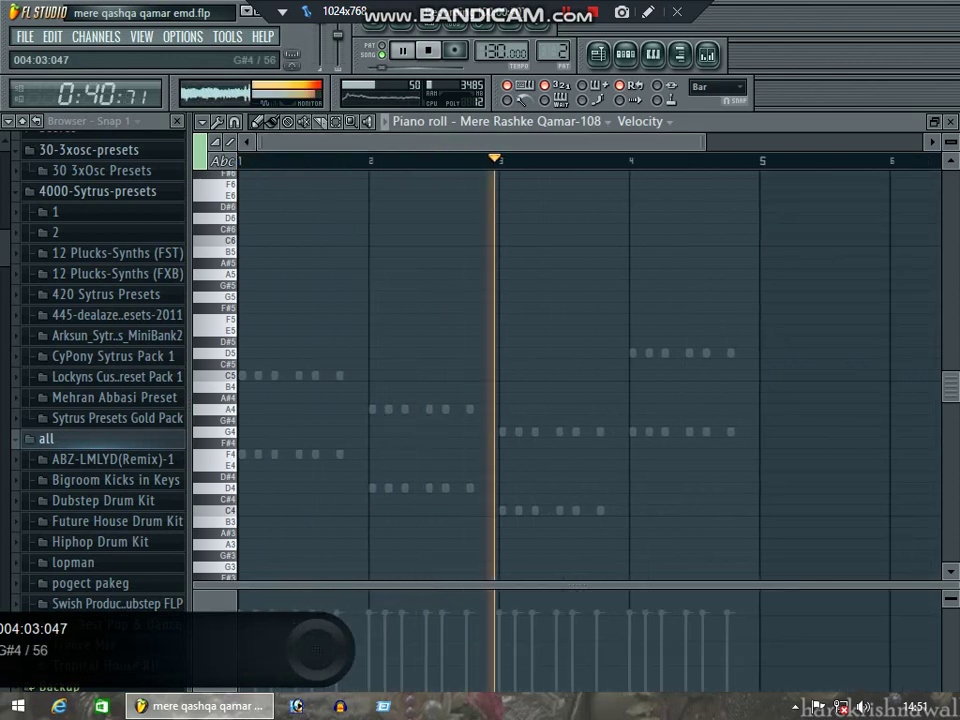
click(951, 121)
View all the FL Keys notes of the fl piono pattern in the piano roll, and return to the playlist
click(625, 54)
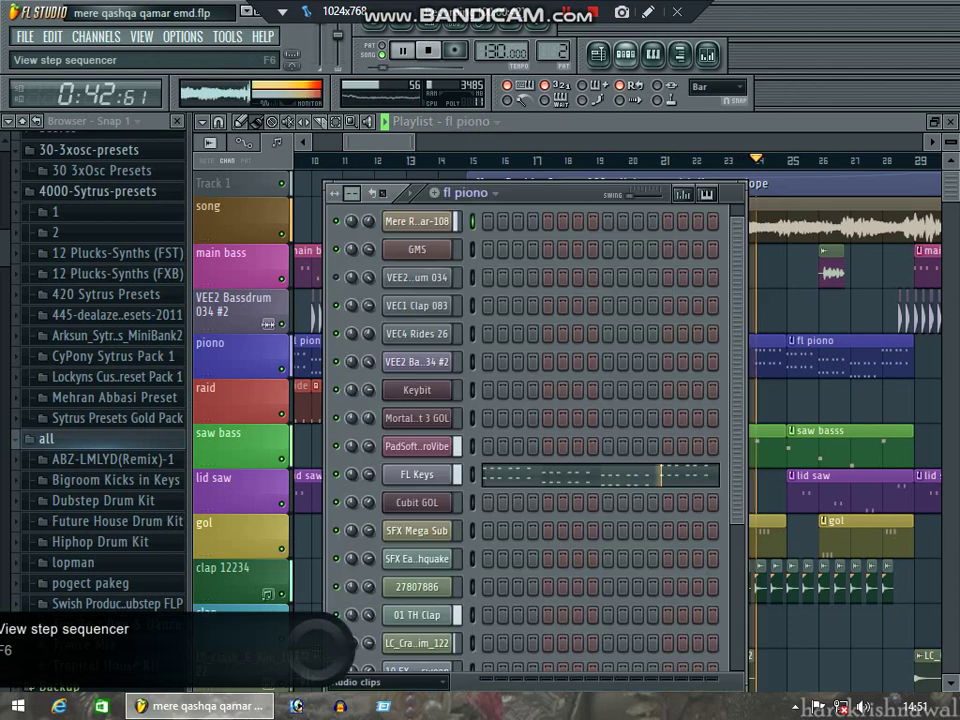
key(F7)
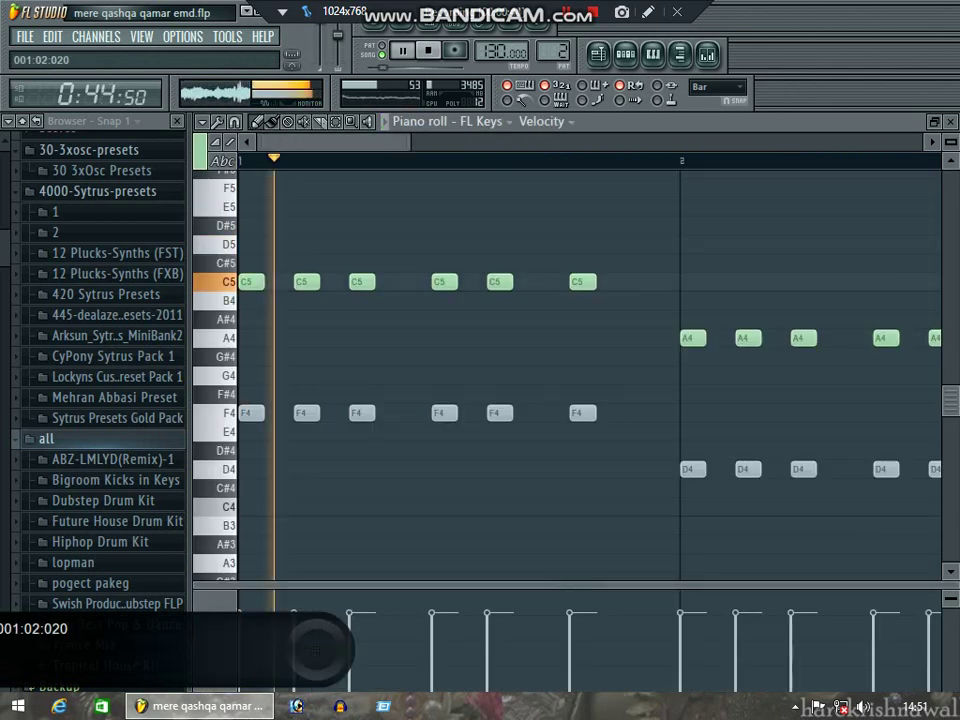
scroll(279, 160, down, 4)
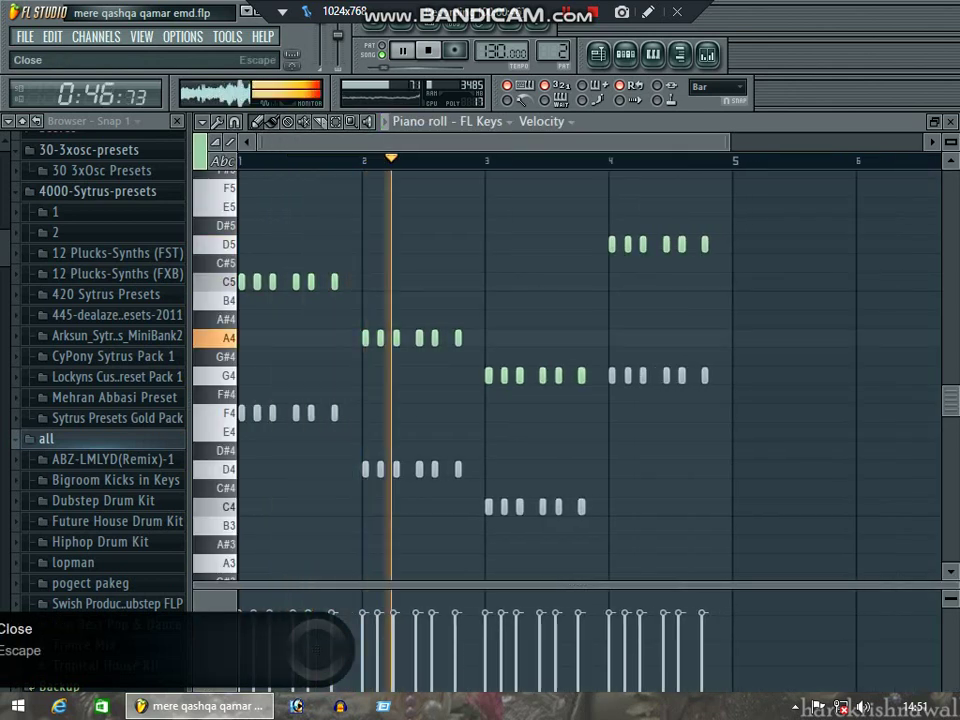
key(Escape)
key(F6)
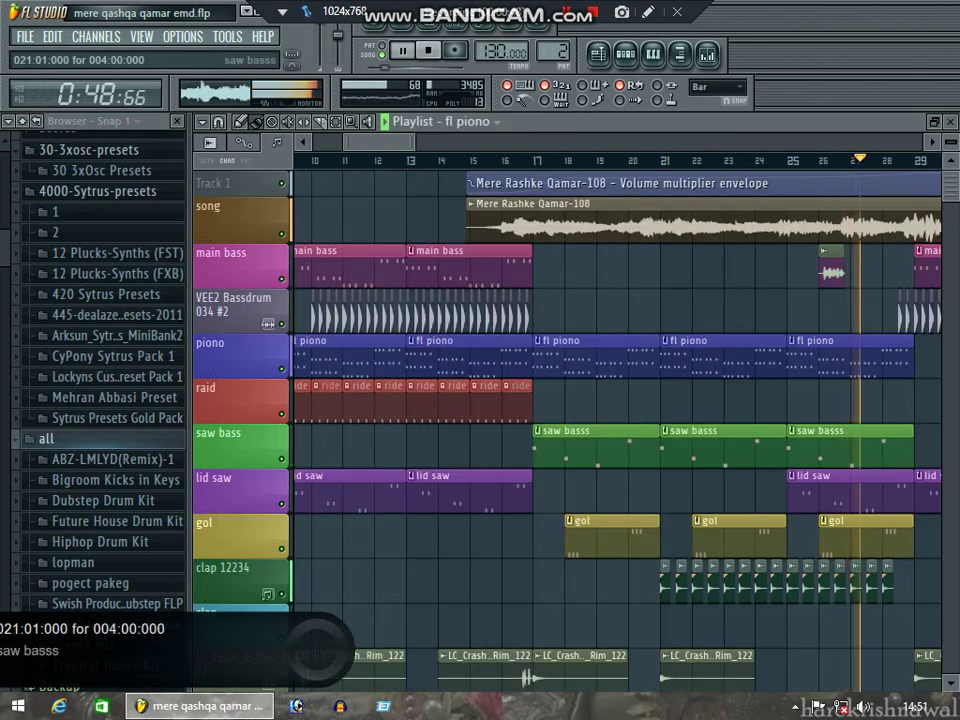
Select the saw basss pattern at bar 17 and look at the arrangement from bar 29 onwards
click(600, 445)
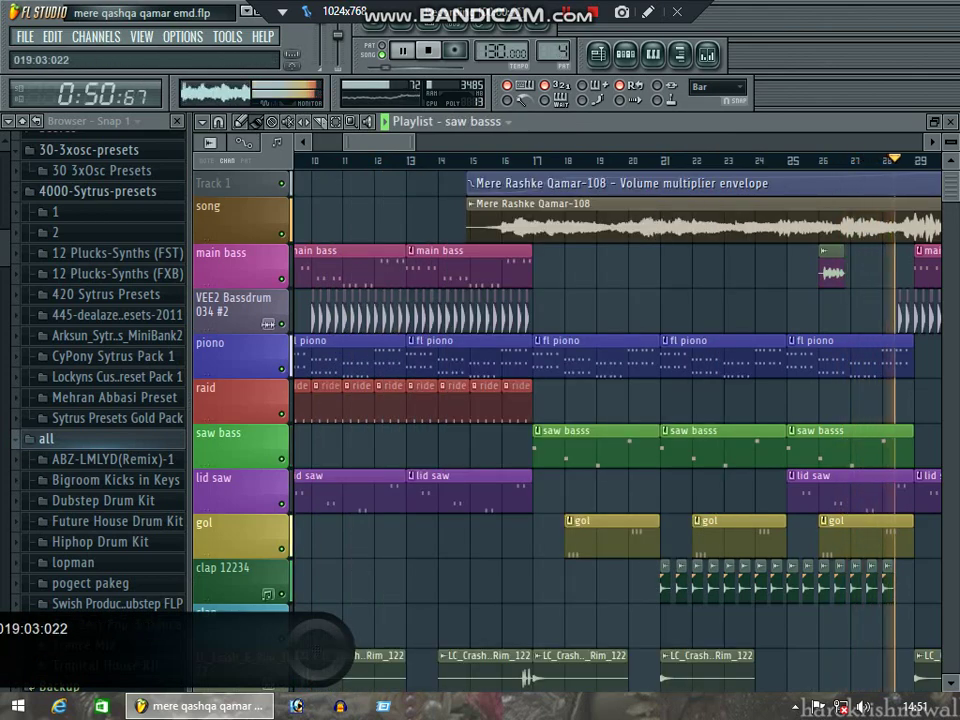
scroll(600, 445, right, 10)
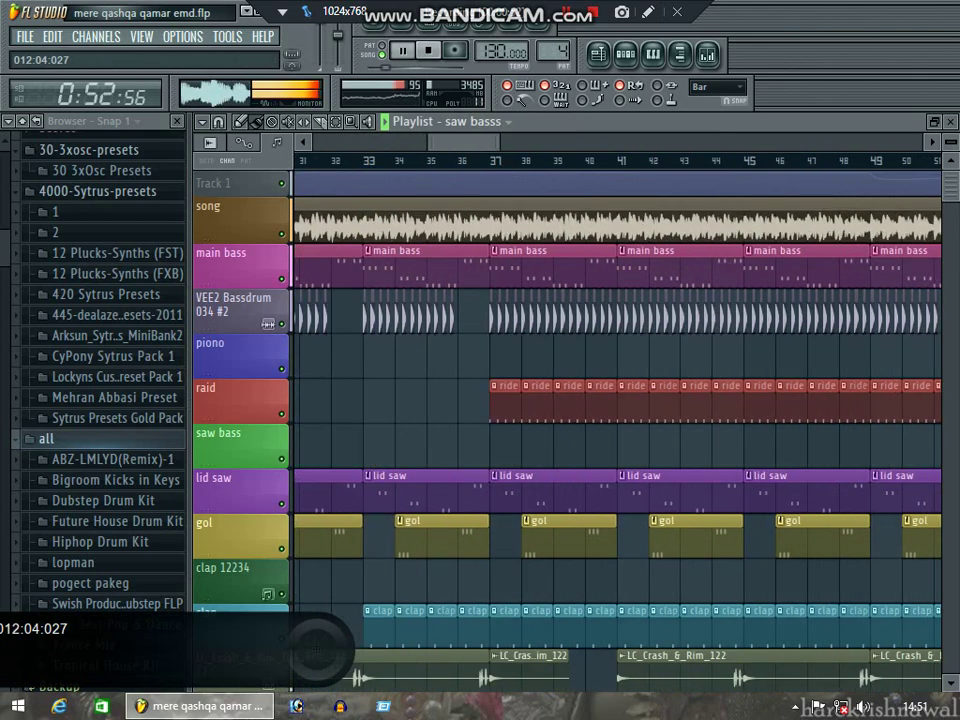
scroll(600, 445, left, 3)
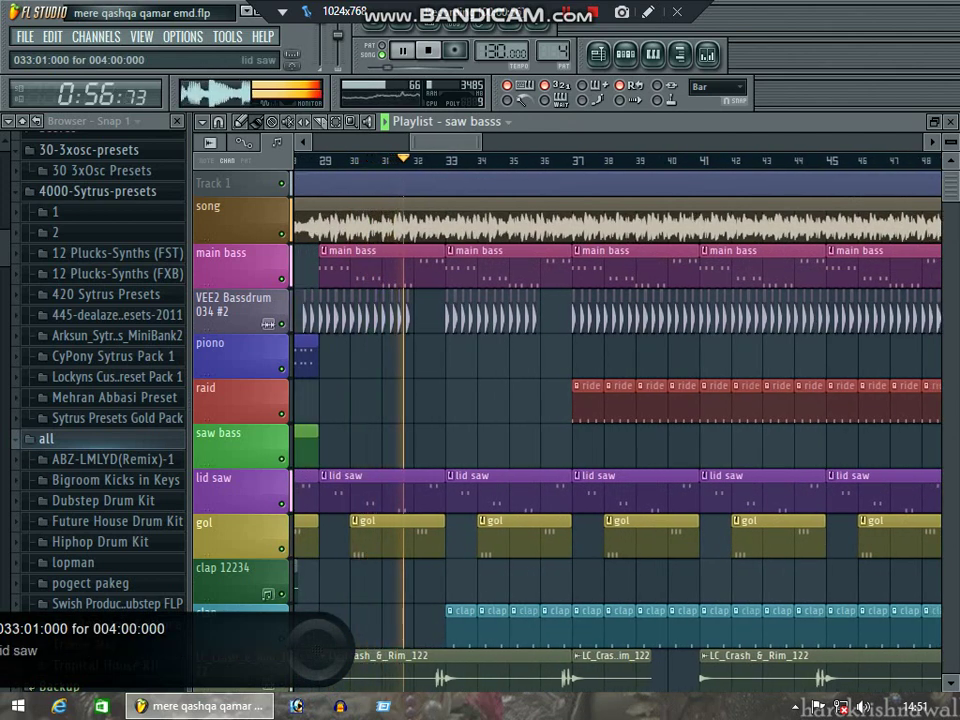
Select the lid saw pattern at bar 33 and view all its Keybit notes in the piano roll
click(529, 491)
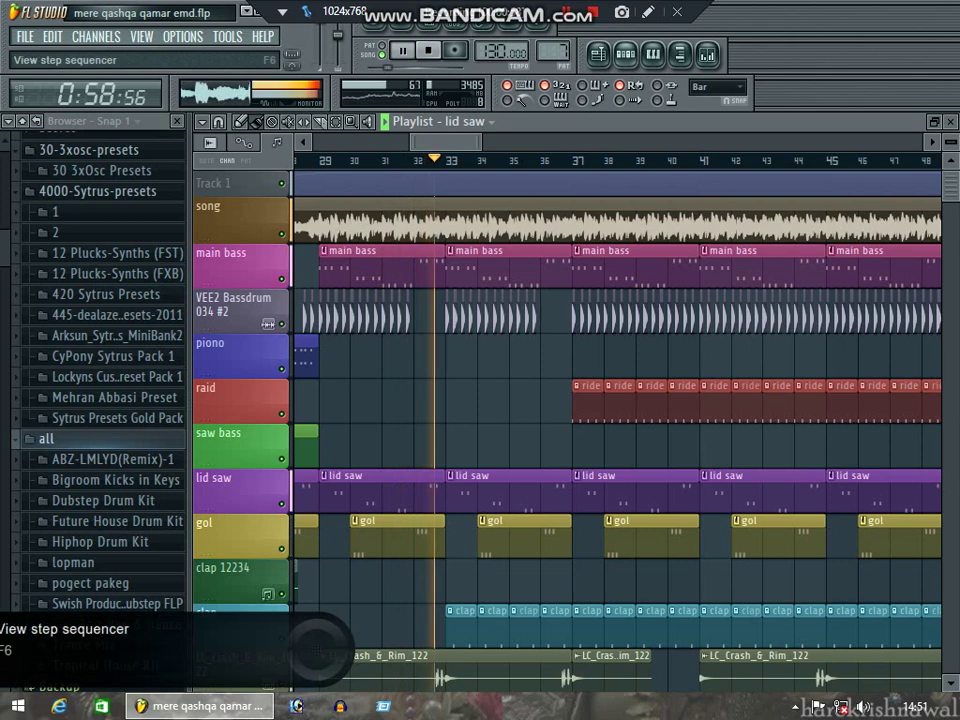
click(626, 54)
click(620, 390)
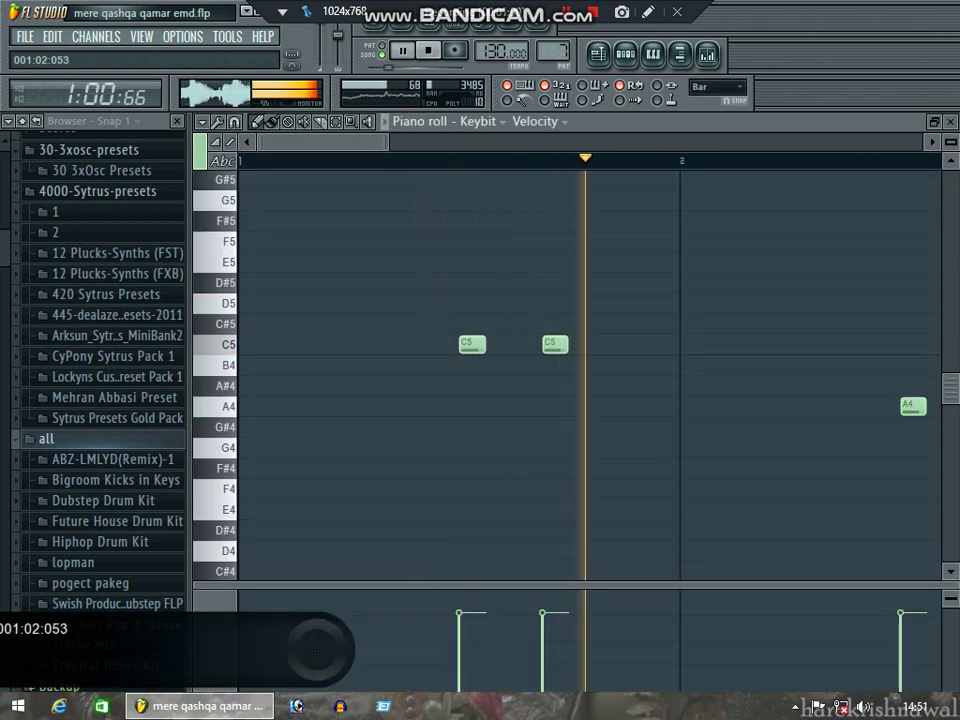
drag(398, 142, 669, 142)
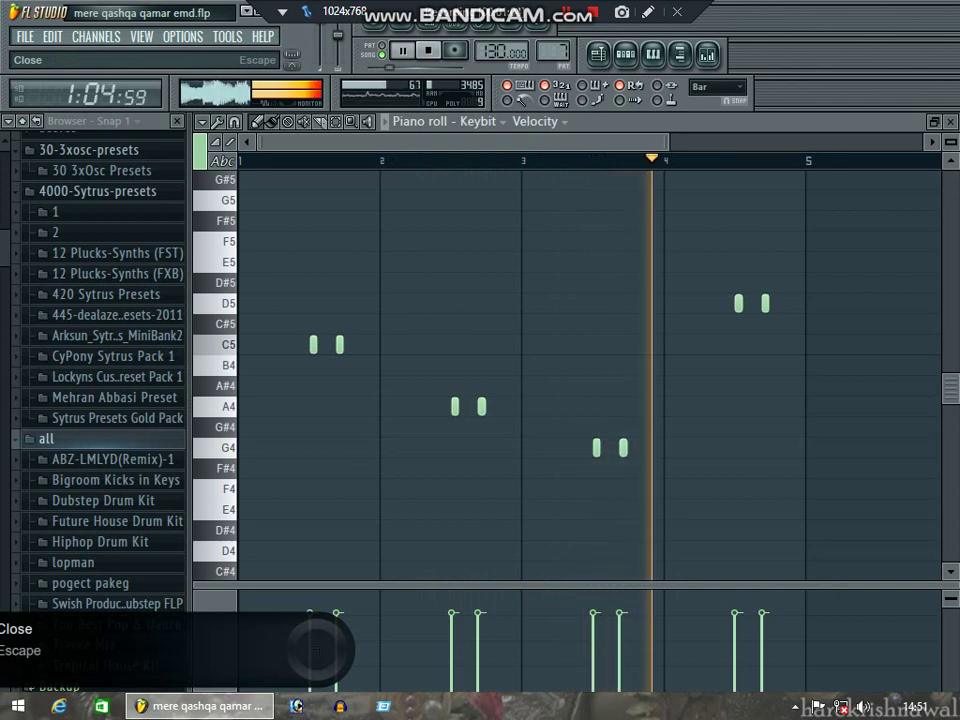
key(Escape)
key(Escape)
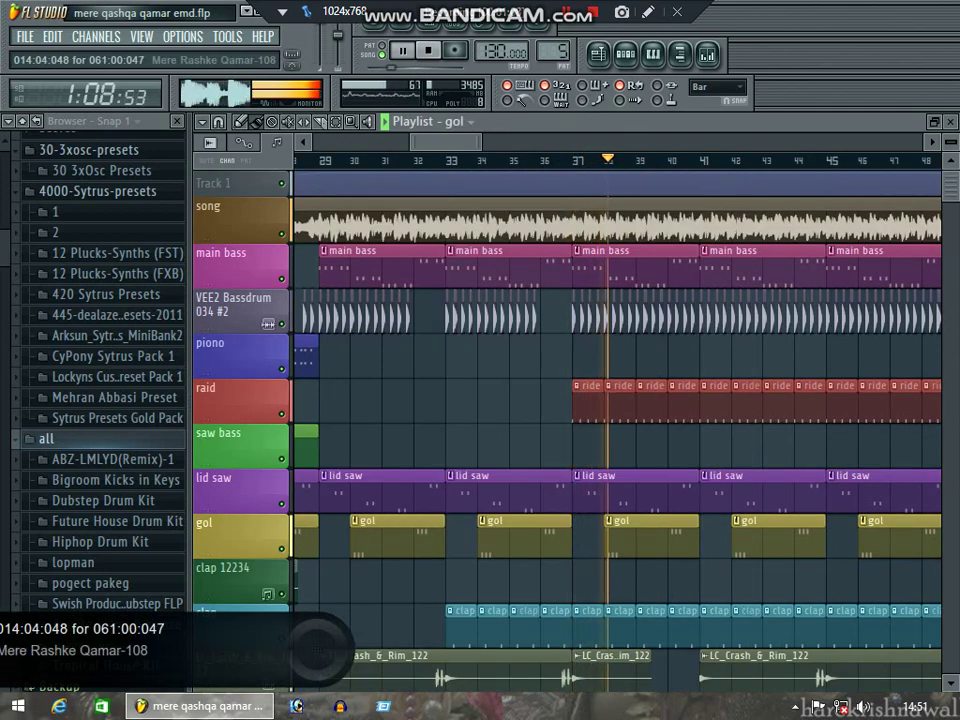
View all the Cubit GOL notes of the gol pattern in the piano roll, and return to the playlist
key(F6)
click(612, 503)
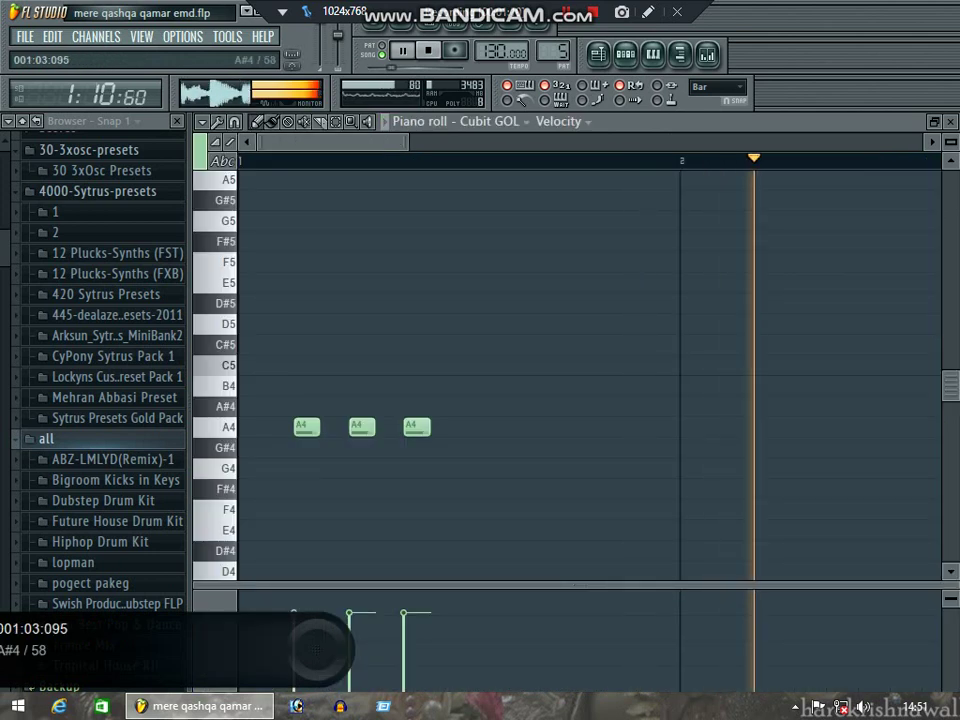
scroll(570, 407, down, 3)
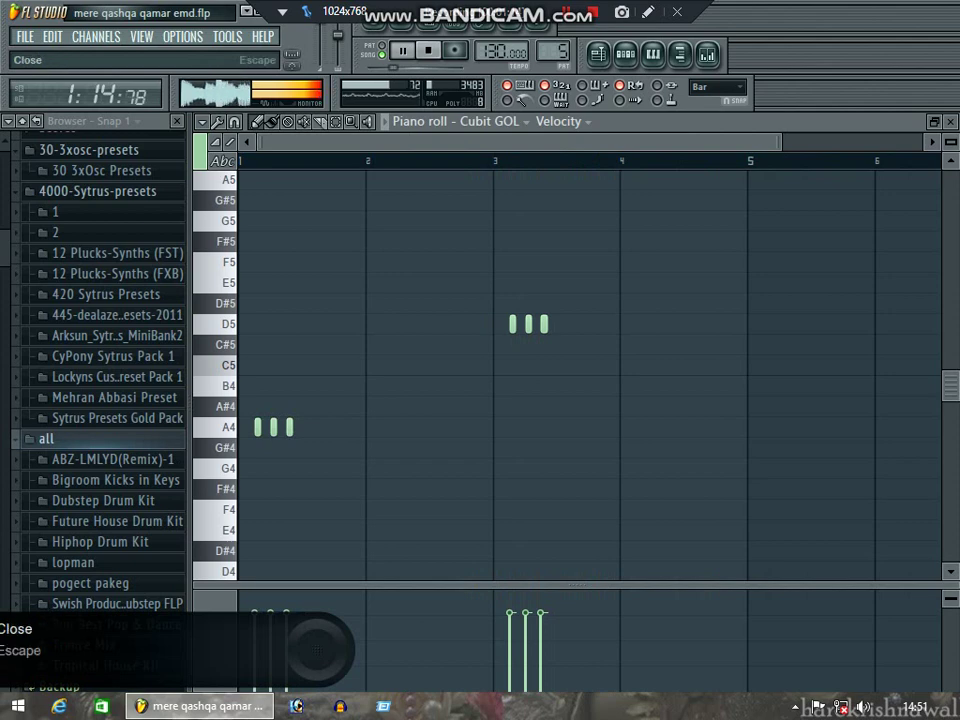
key(Escape)
key(F6)
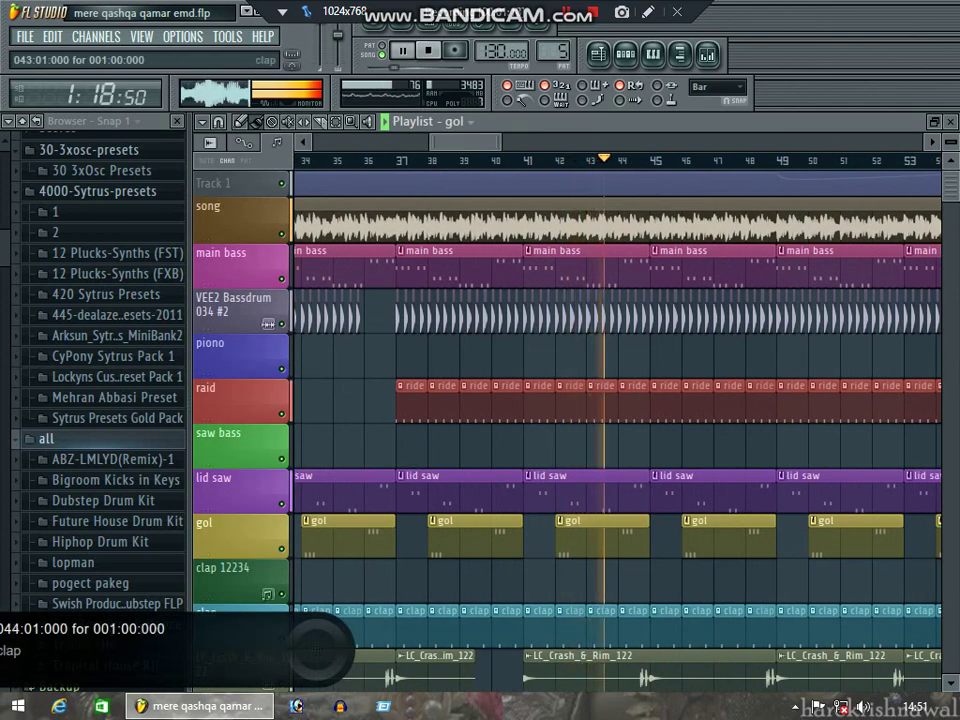
Look through the playlist's lower tracks and the arrangement up to bar 66
scroll(616, 430, down, 4)
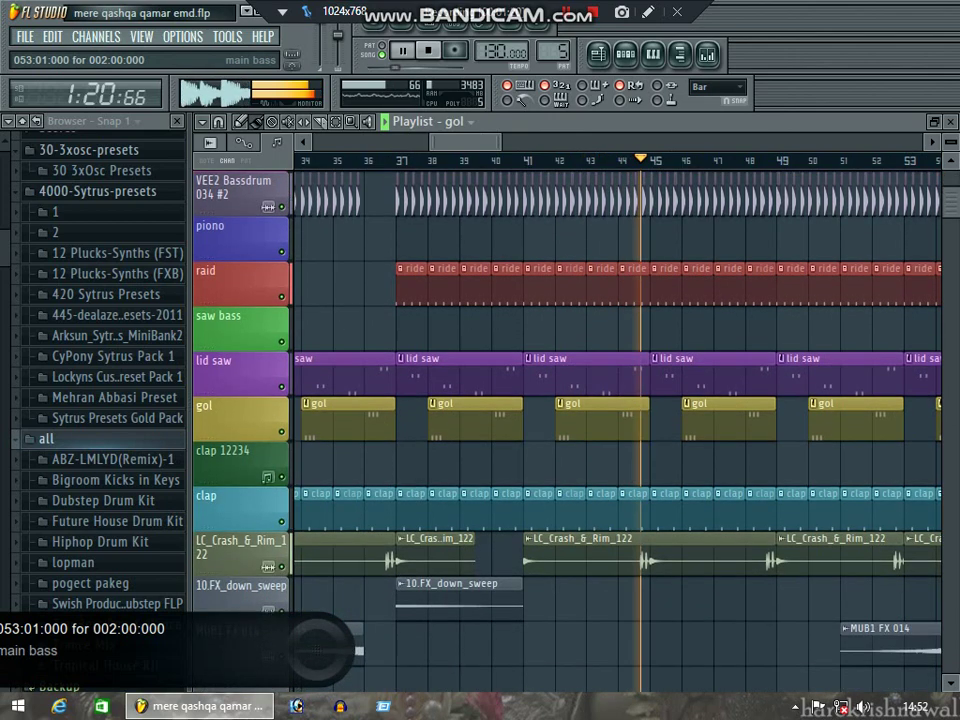
scroll(617, 429, up, 4)
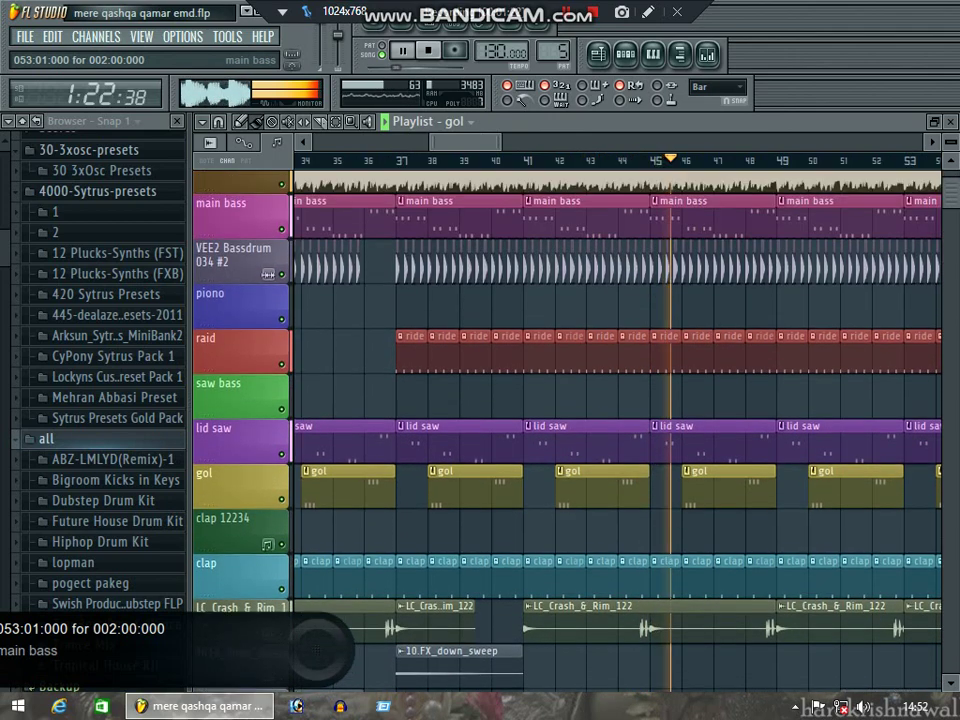
scroll(616, 430, right, 5)
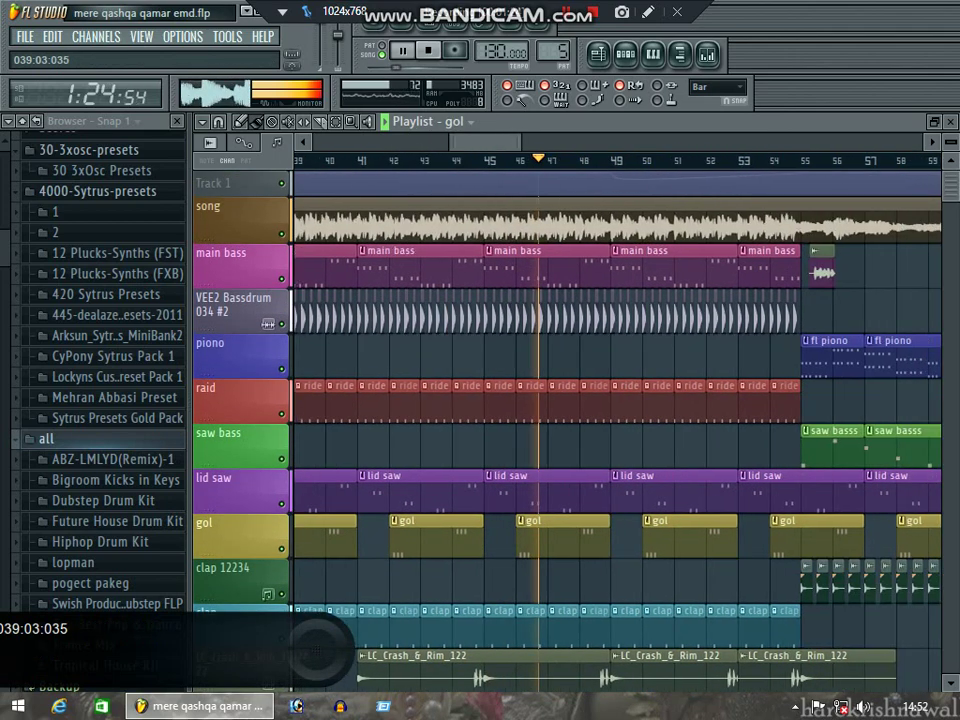
drag(509, 142, 511, 142)
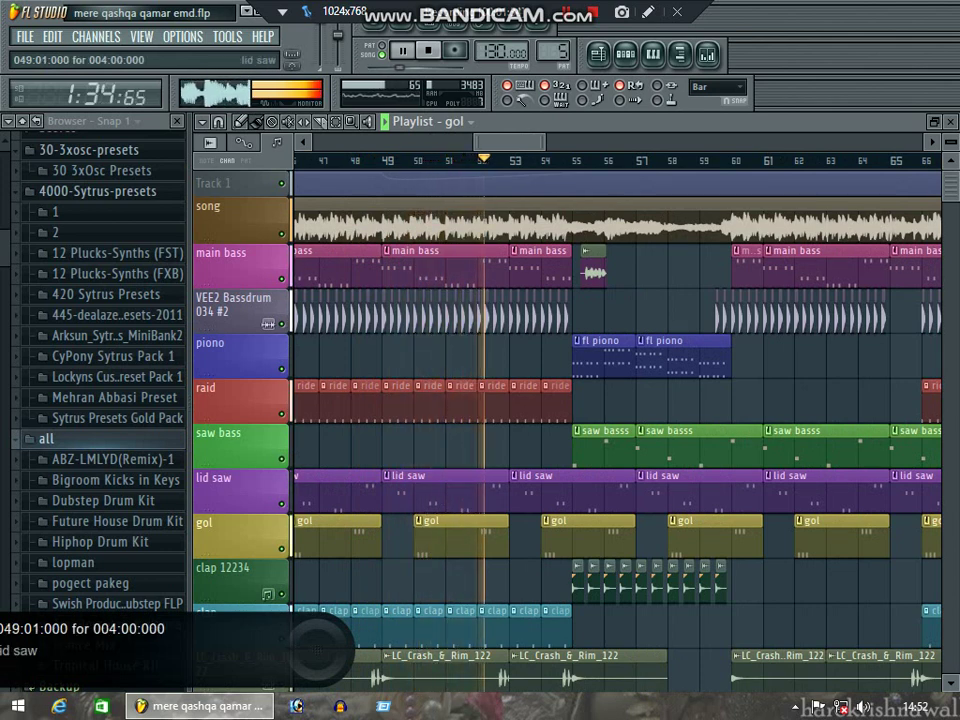
Preview the main bass clip at bar 49 and view its GMS notes in the piano roll
click(387, 252)
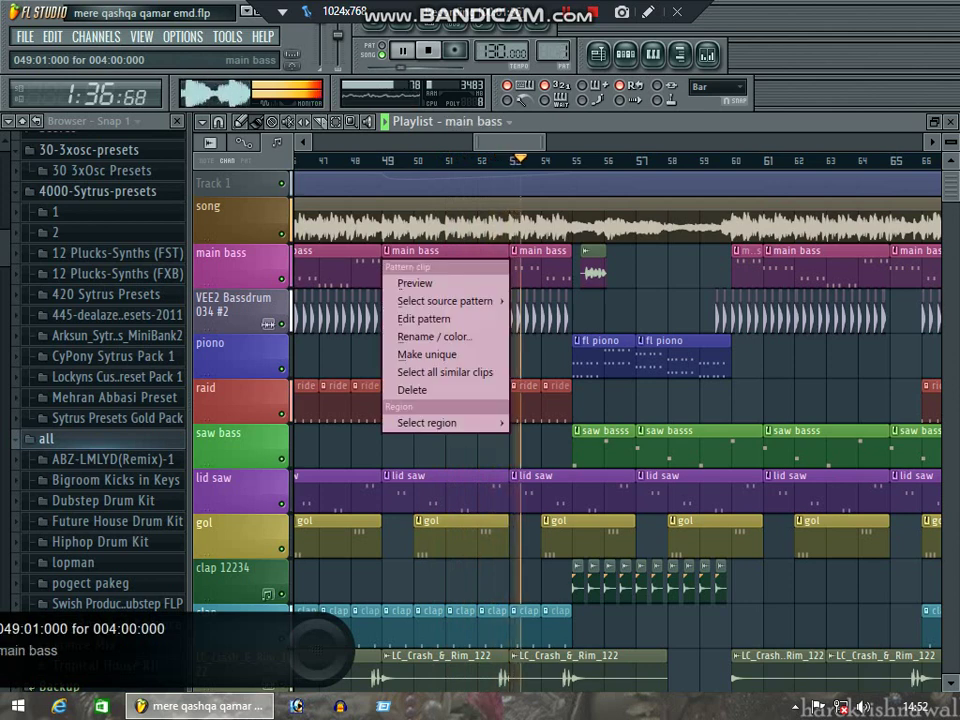
click(440, 284)
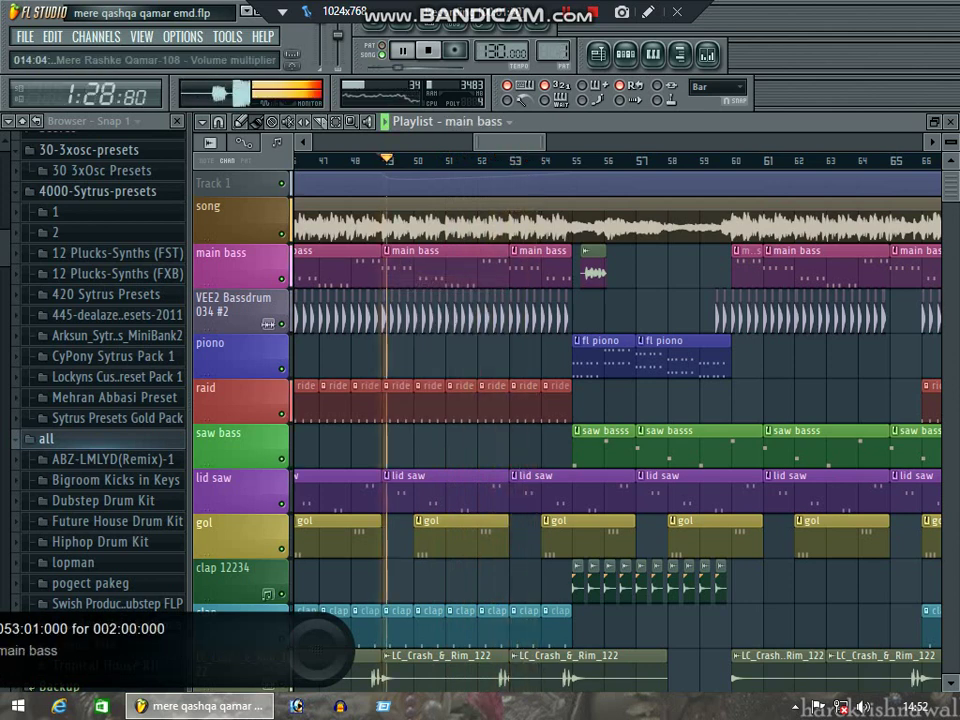
key(F6)
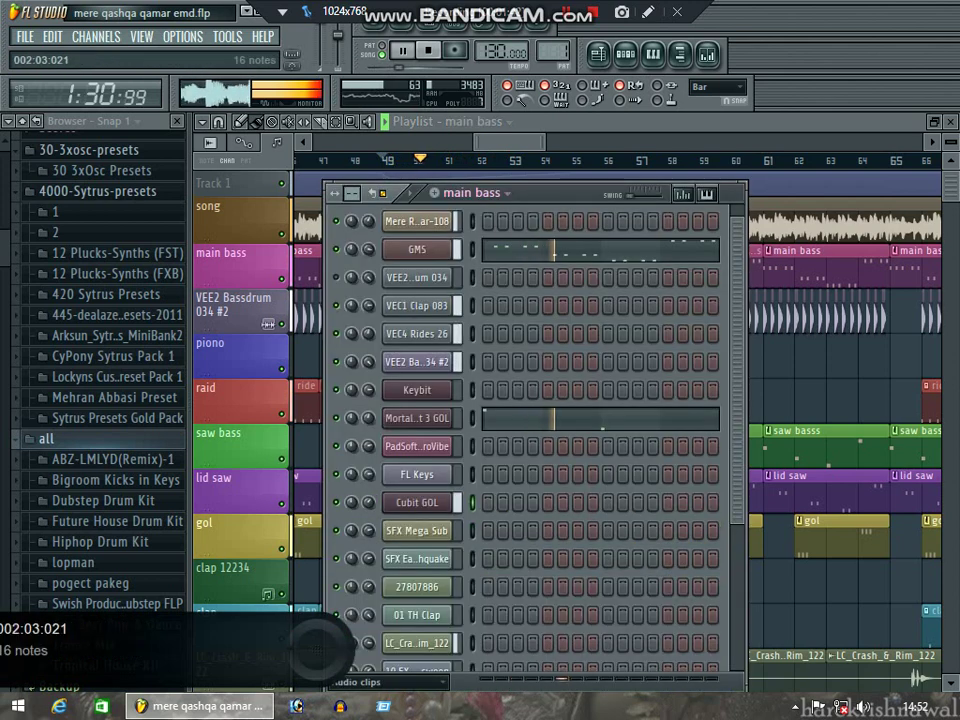
key(F7)
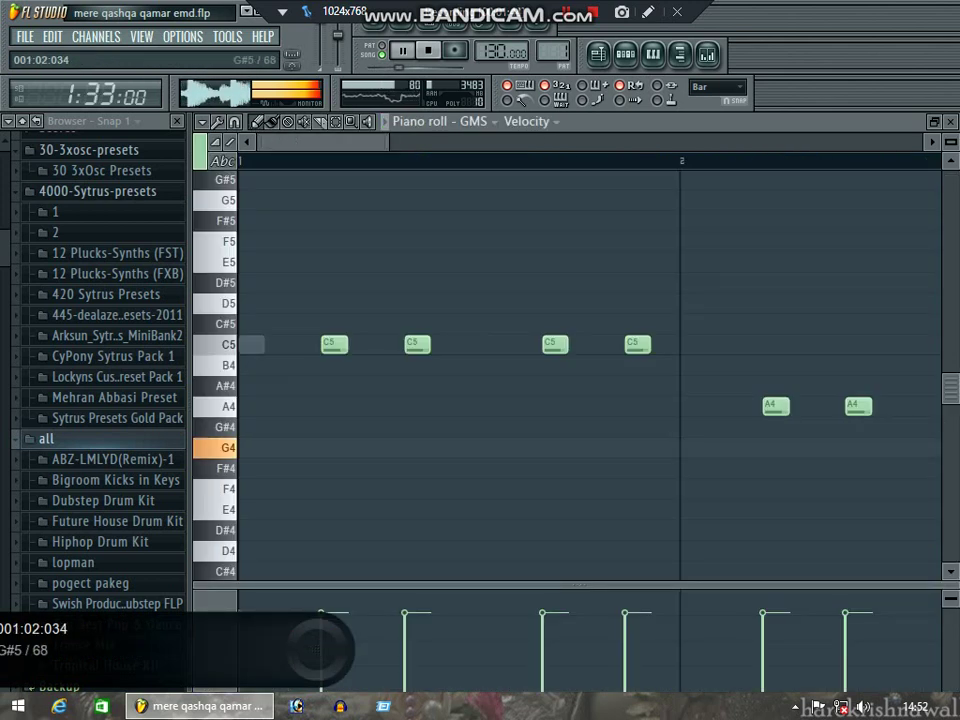
scroll(350, 180, down, 3)
click(948, 121)
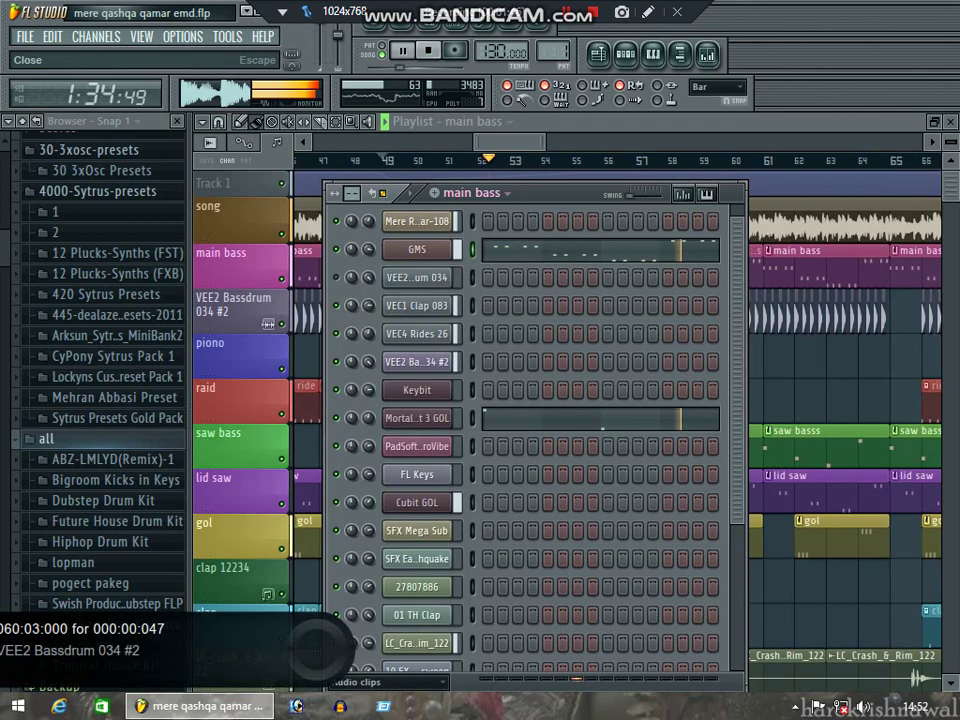
Inspect the Harmless synth settings of the Mortal Kombat 3 GOL channel, and close the plugin
click(417, 418)
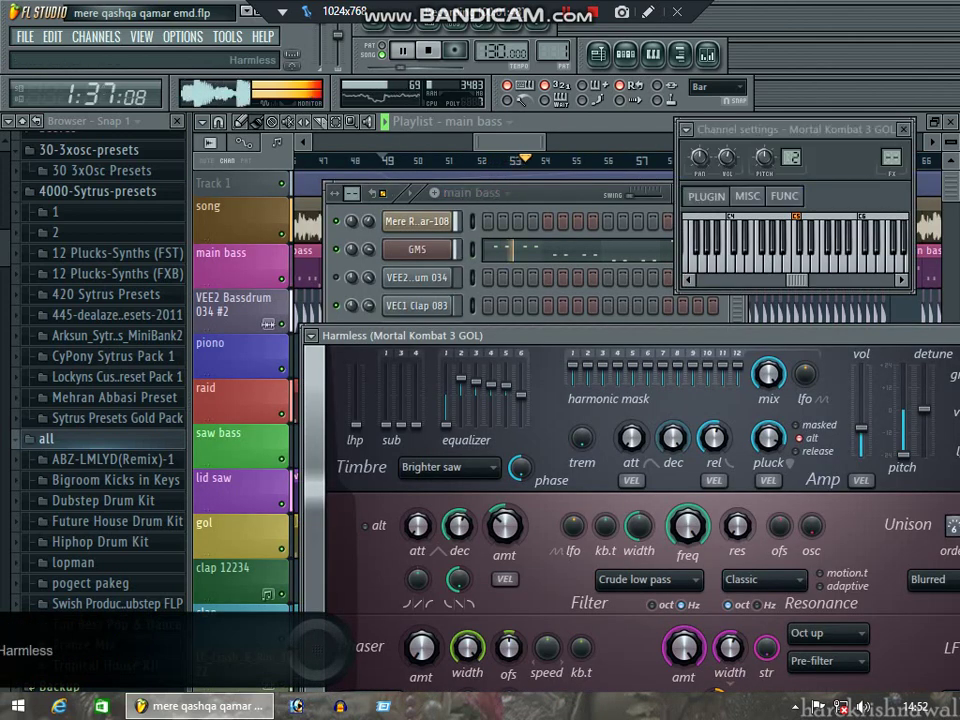
drag(620, 336, 429, 349)
click(898, 348)
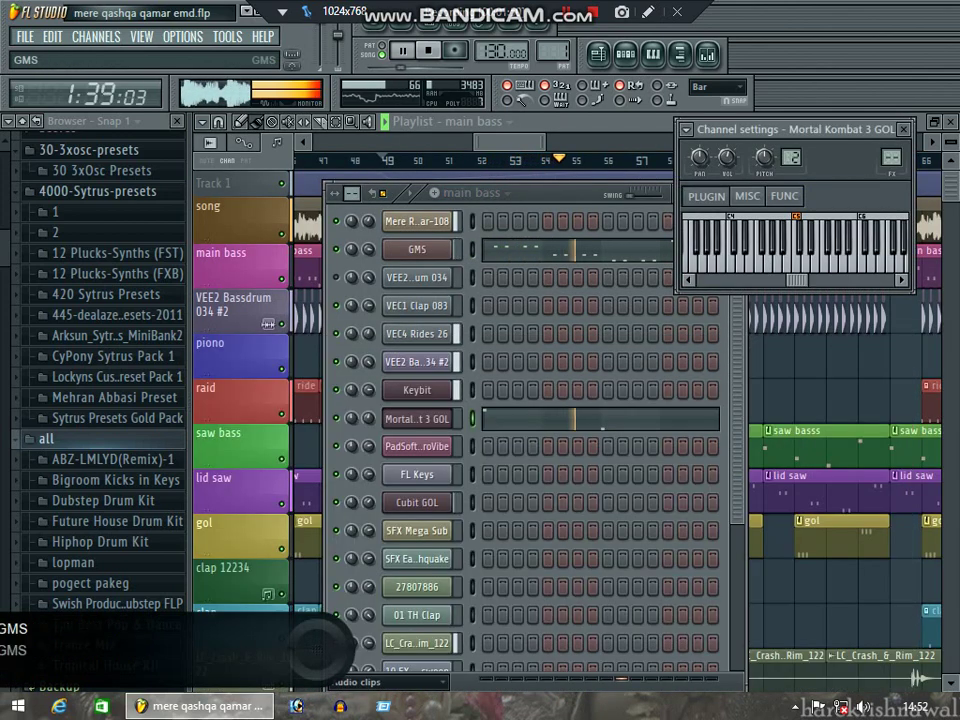
Inspect the GMS channel's synth and effect settings, close the plugin, and return to the playlist
click(417, 249)
drag(640, 288, 305, 320)
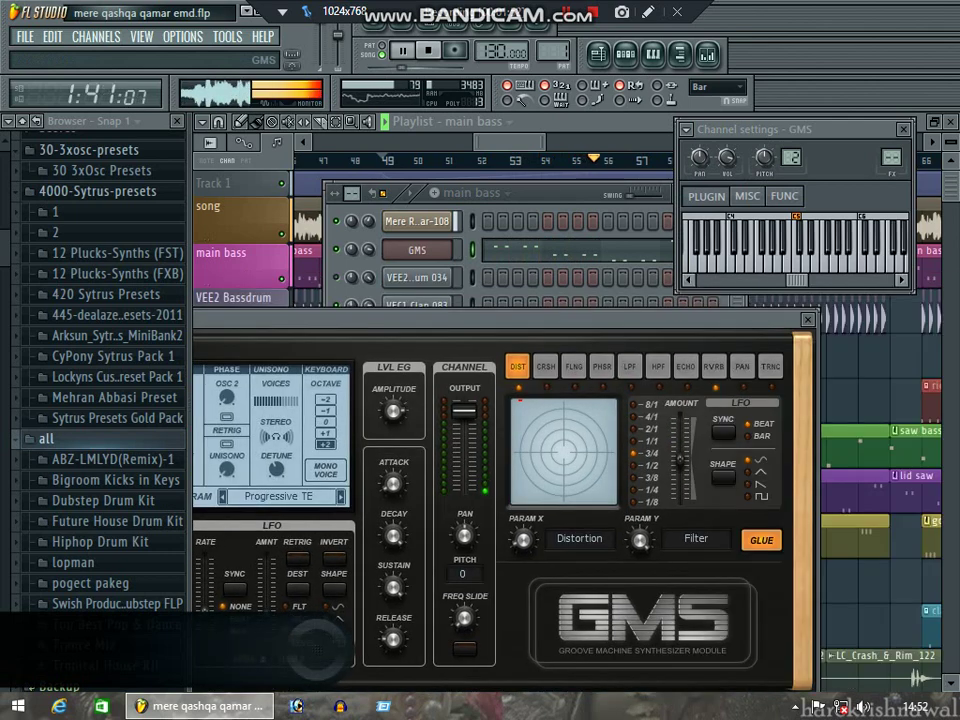
click(808, 320)
key(F5)
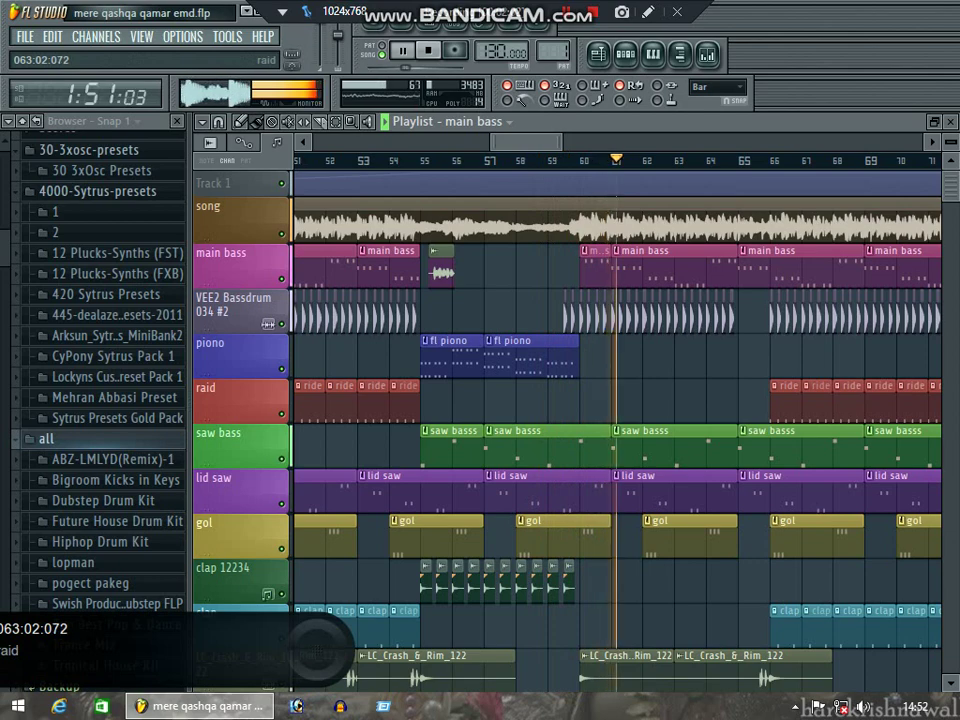
Inspect the channel settings of the SFX Mega Sub clip at bar 76 on the song track, and close them
mouse_move(951, 186)
mouse_down()
mouse_move(950, 198)
mouse_move(951, 190)
mouse_up()
scroll(648, 400, up, 2)
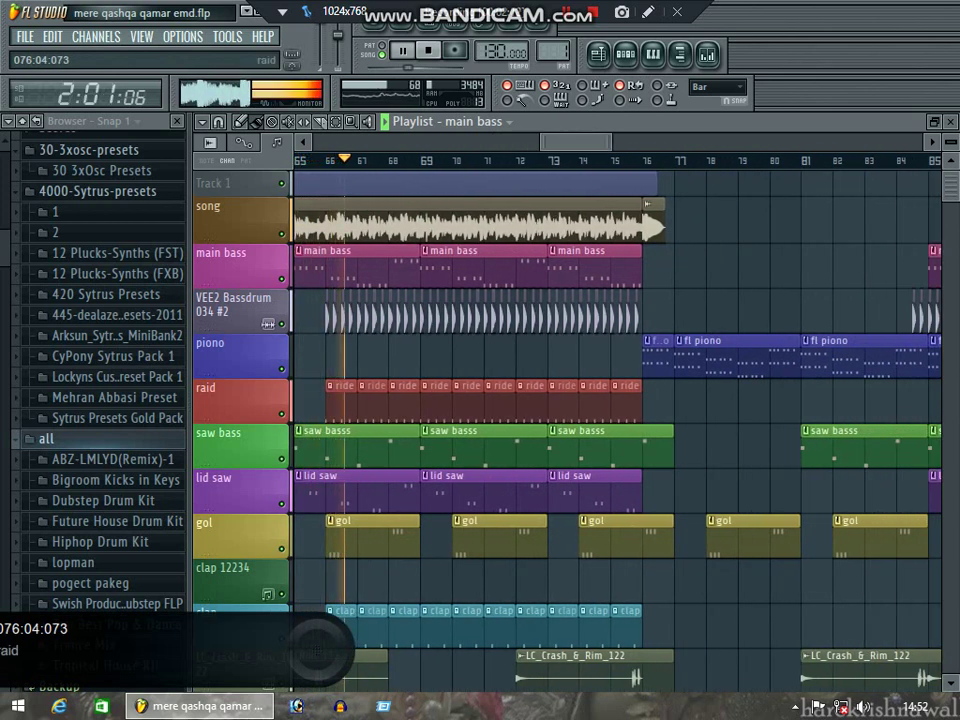
click(647, 206)
click(692, 272)
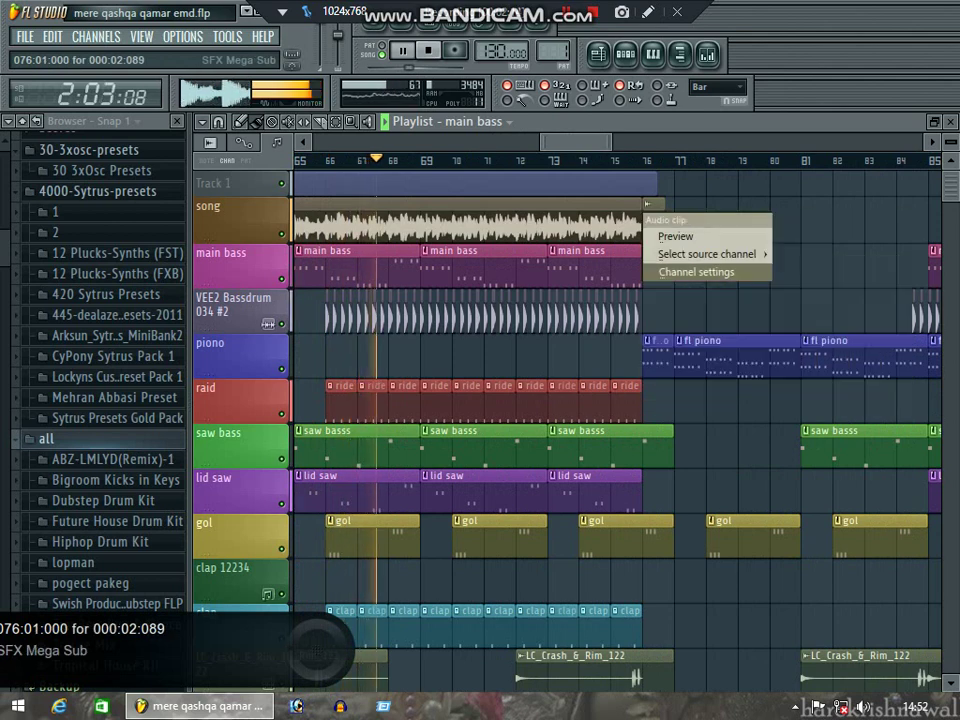
drag(727, 157, 726, 163)
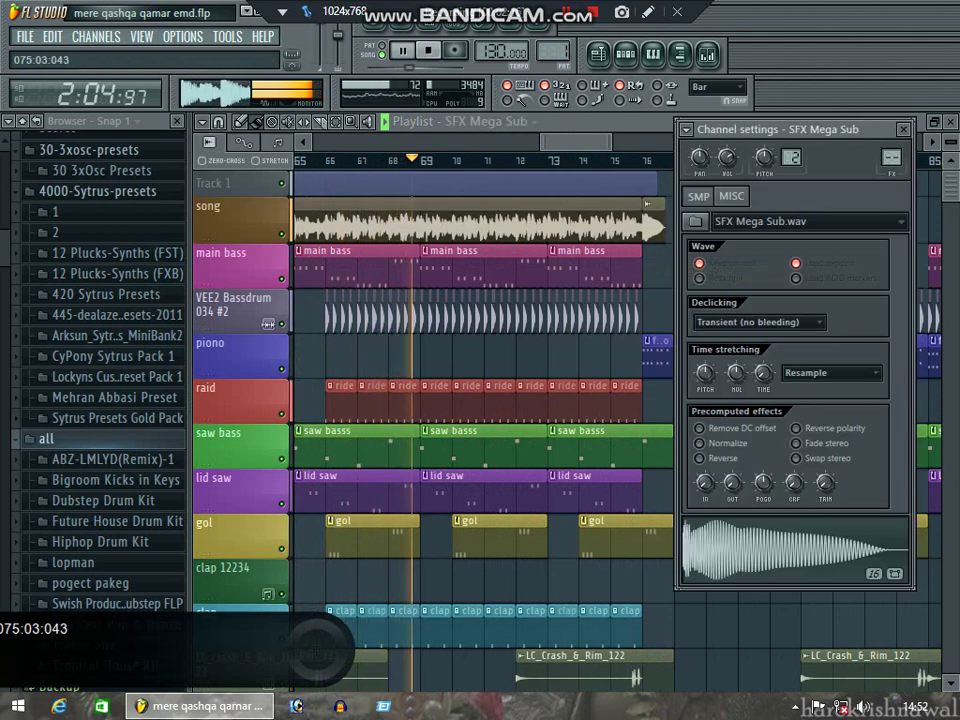
key(Escape)
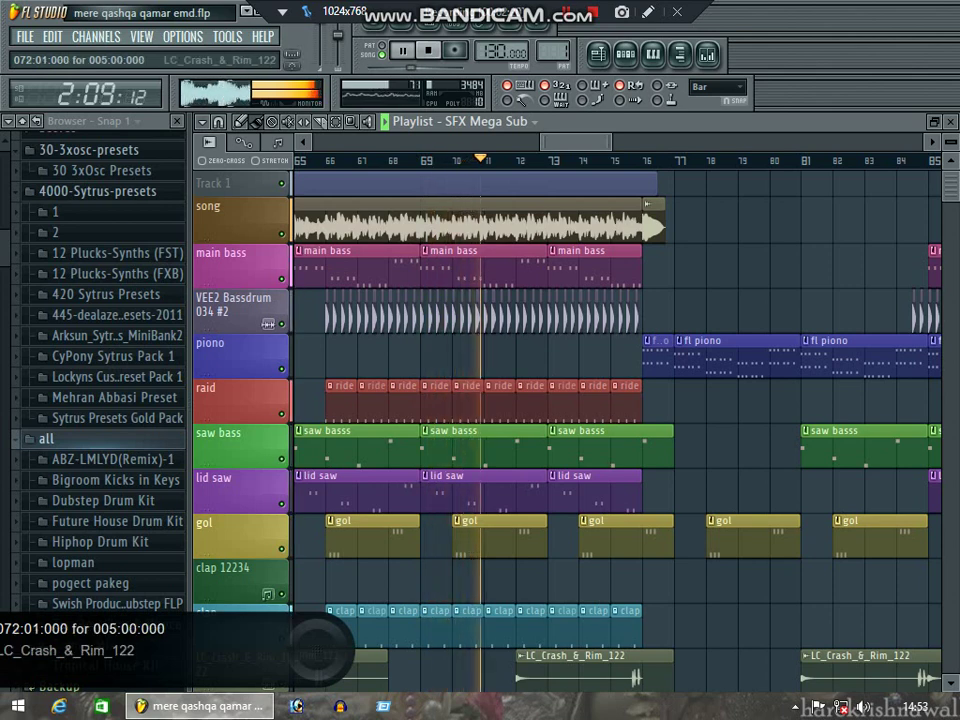
Look through the playlist arrangement from bar 68 to bar 103 as playback continues
drag(579, 142, 589, 142)
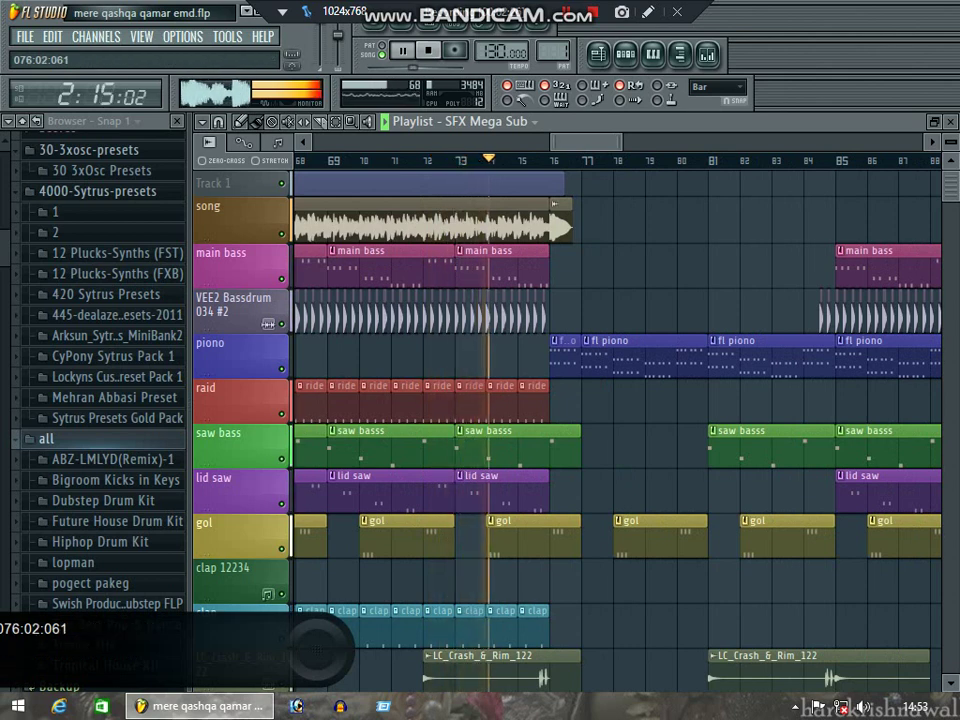
drag(584, 142, 603, 142)
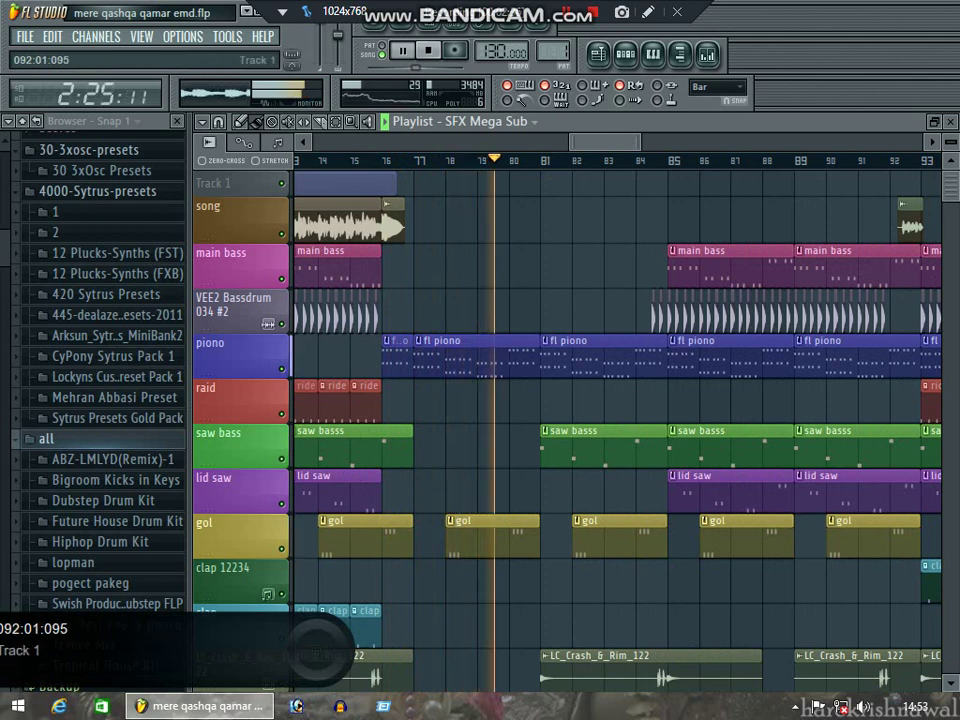
scroll(891, 184, down, 2)
scroll(600, 400, up, 1)
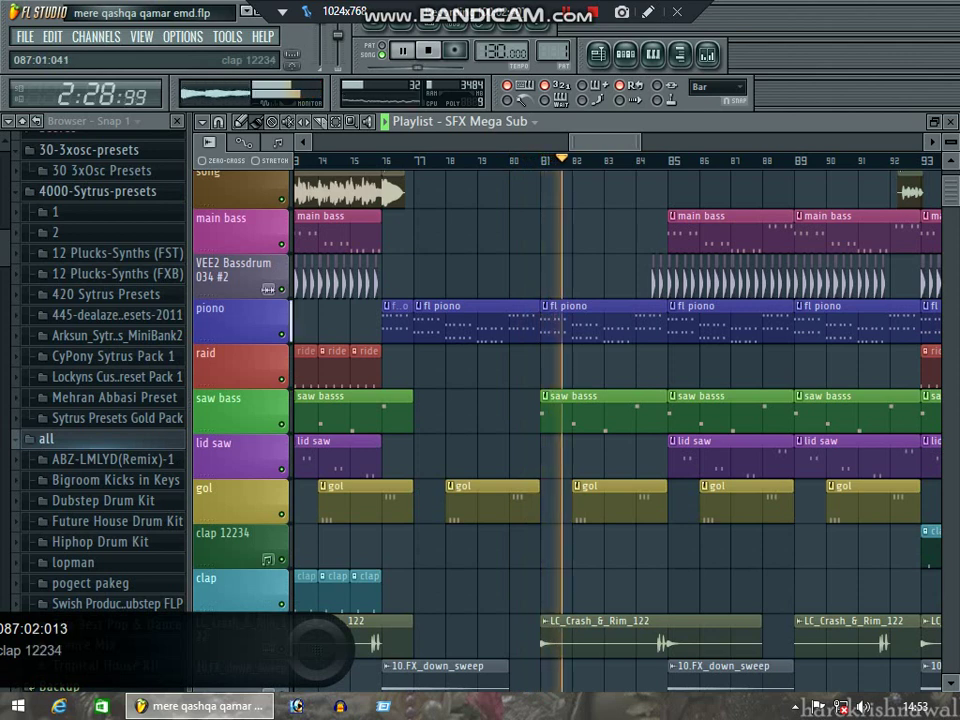
drag(609, 142, 628, 142)
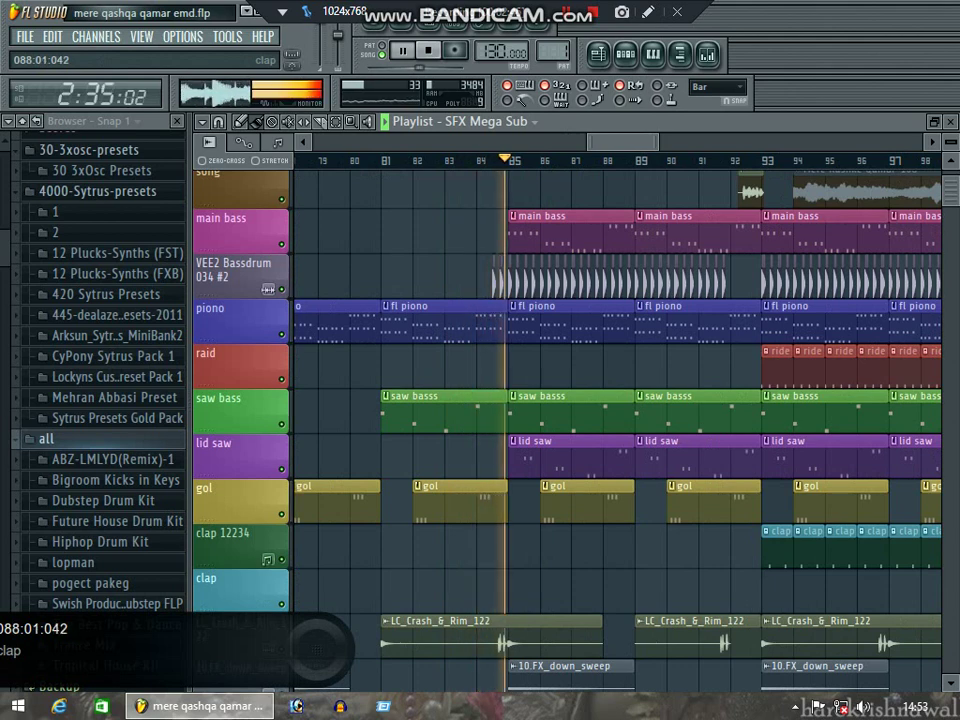
drag(639, 142, 656, 142)
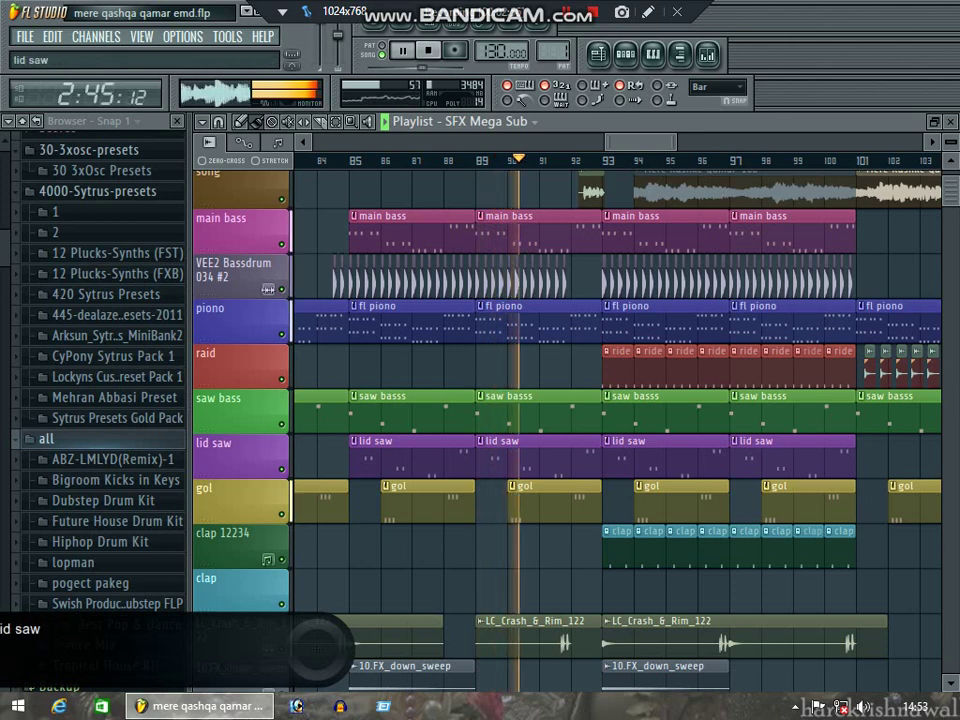
Narrow the browser and zoom the playlist out to show the arrangement from bar 113 to its end
drag(190, 480, 154, 480)
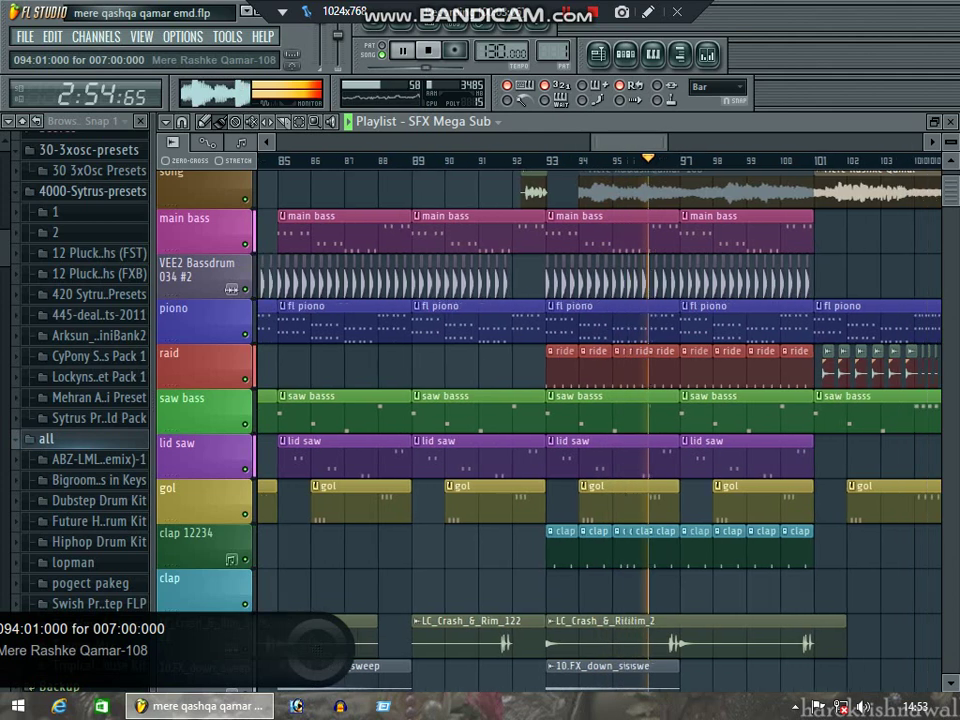
drag(665, 142, 652, 142)
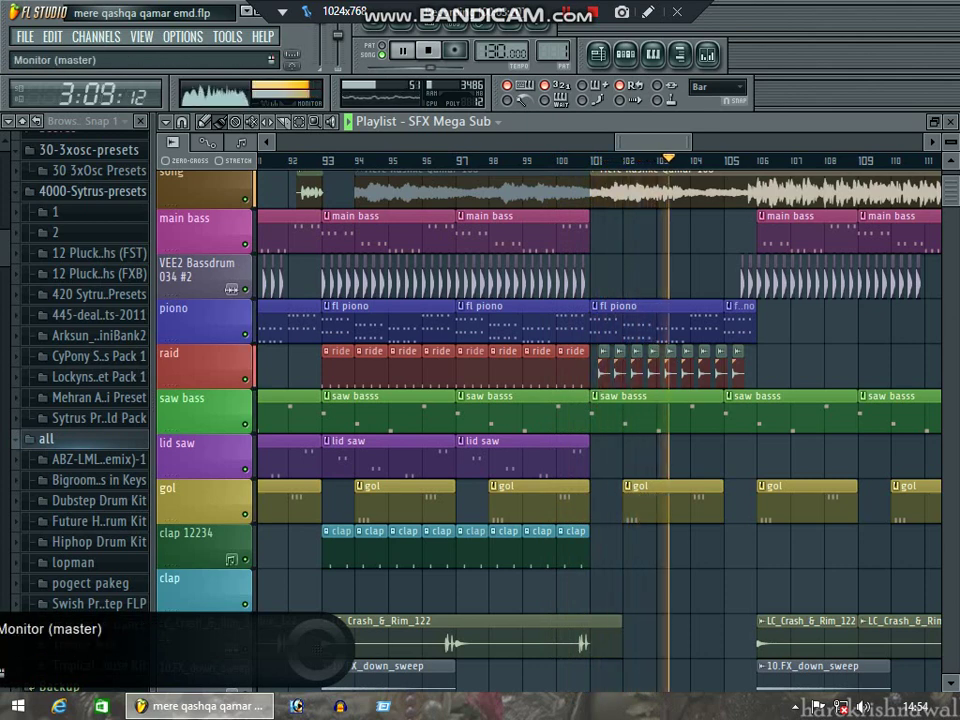
right_click(224, 98)
click(221, 96)
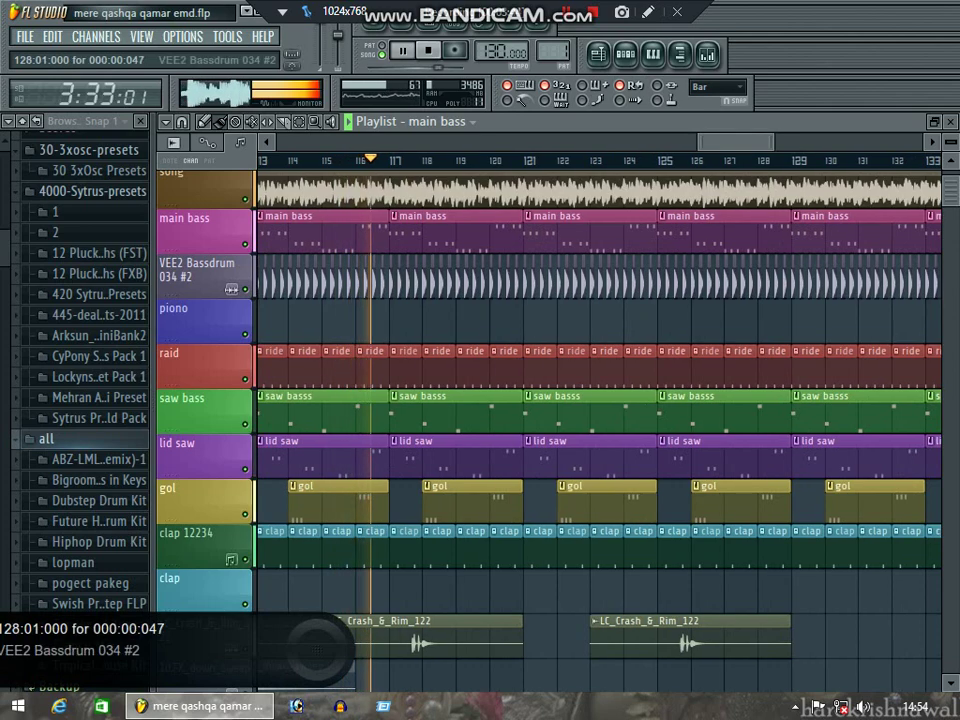
drag(772, 142, 862, 142)
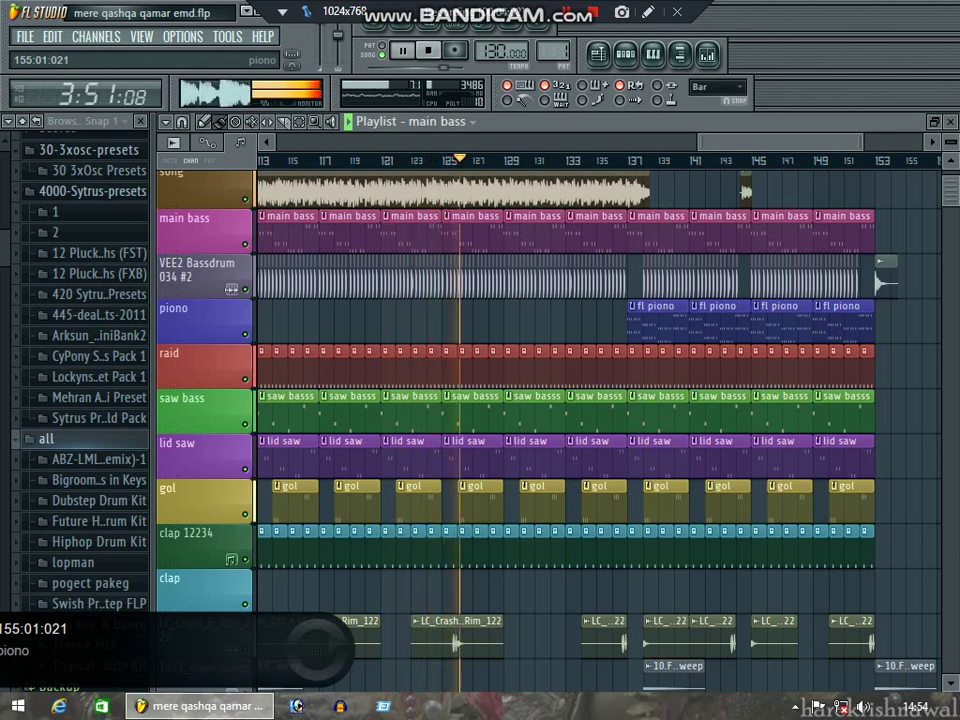
Open the richird 2 folder in the browser and look through its samples down to the sweeps and uplifters
scroll(80, 380, down, 9)
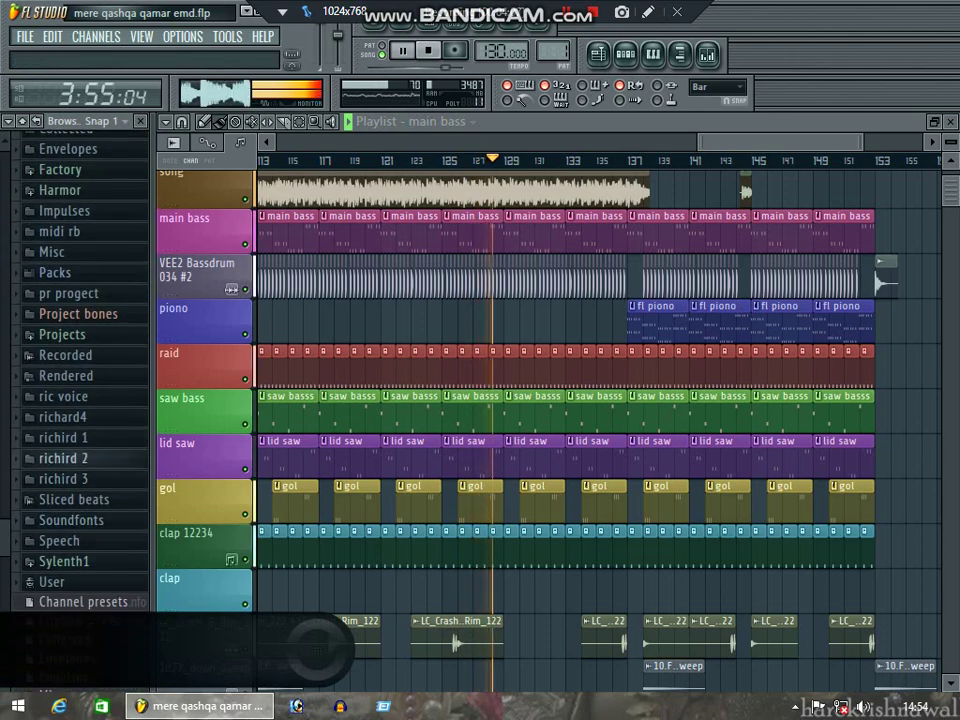
click(64, 457)
scroll(80, 400, down, 9)
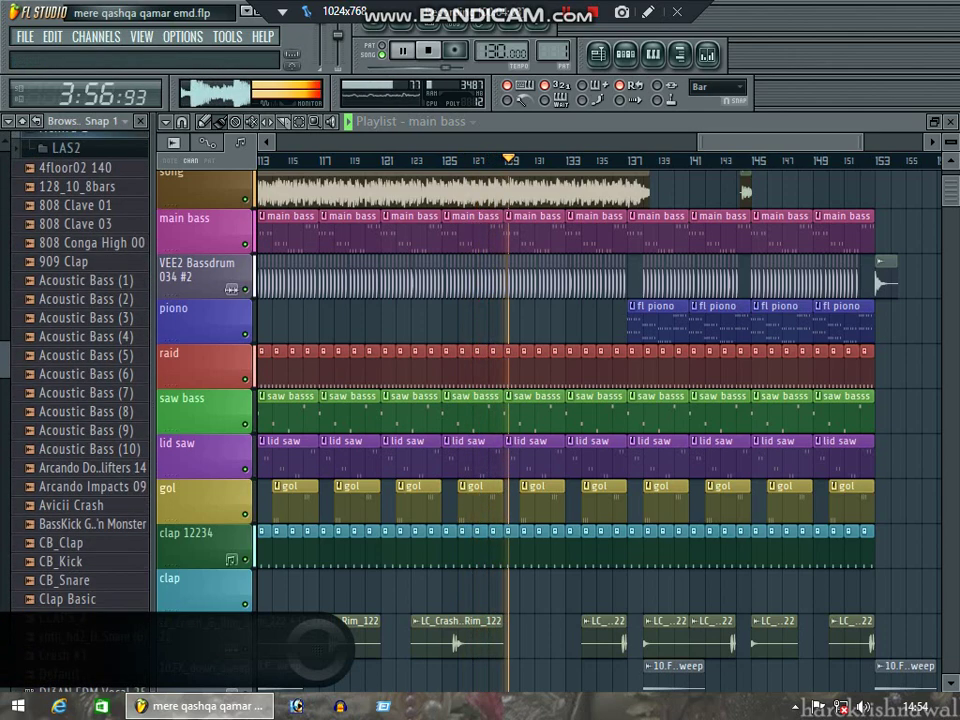
scroll(80, 400, down, 9)
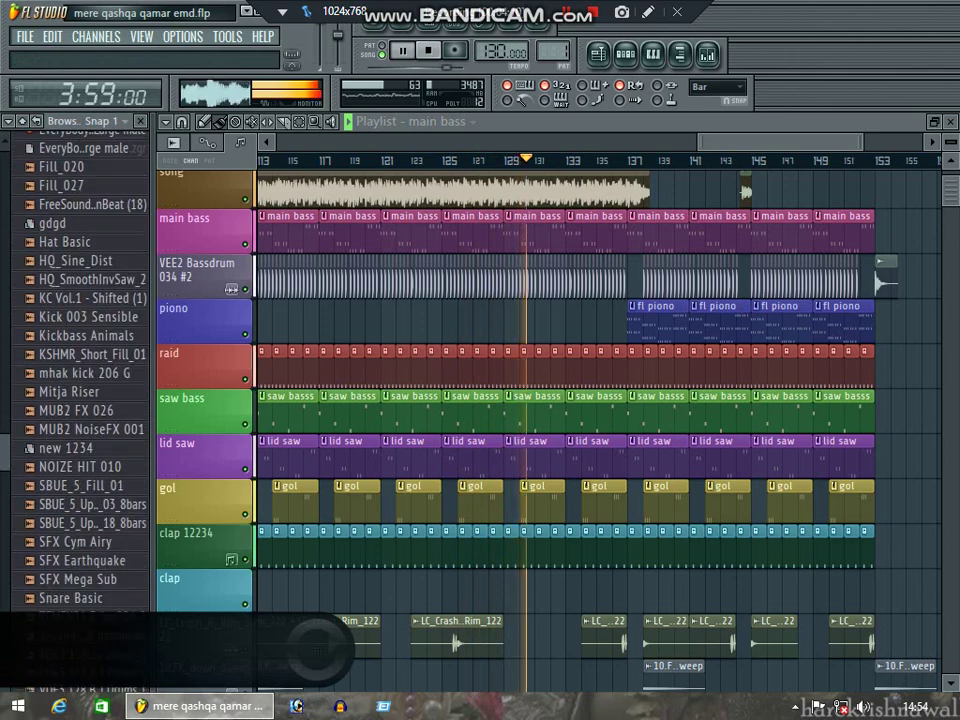
scroll(80, 399, down, 5)
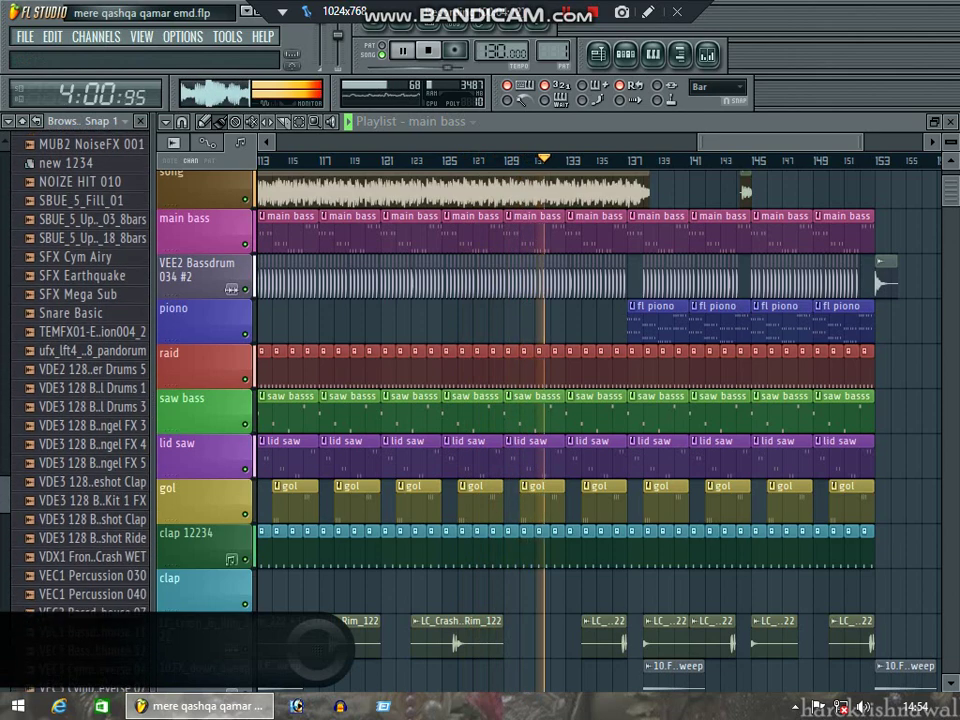
scroll(80, 400, down, 4)
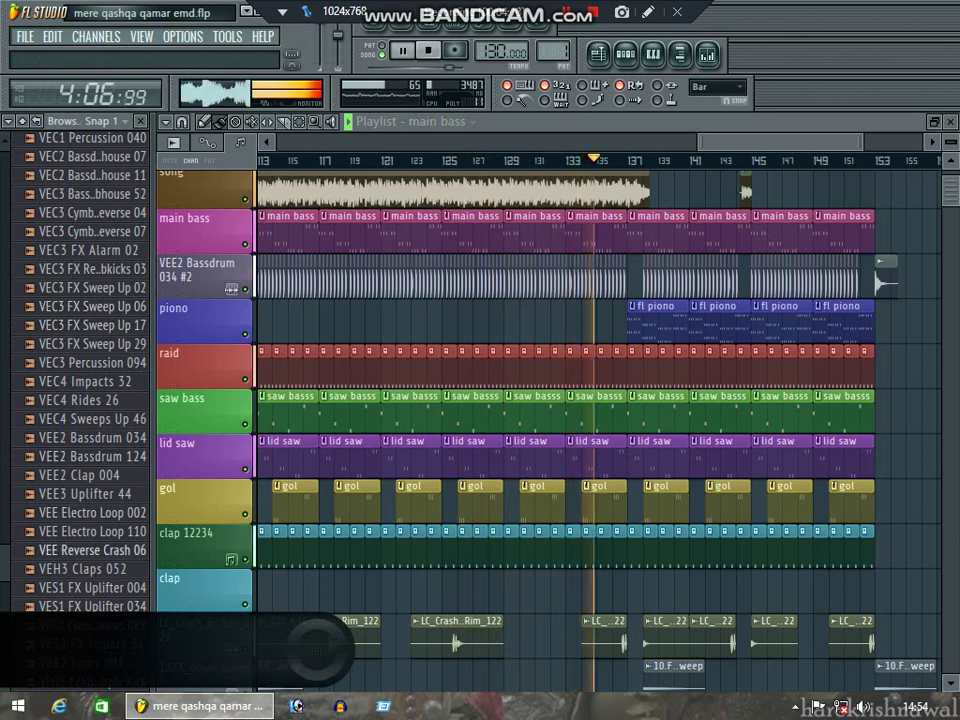
Try the VEC3 FX Sweep Up 17 and VEC4 Sweeps Up 46 samples at the end of the raid track
drag(90, 324, 585, 336)
drag(779, 439, 764, 372)
right_click(905, 372)
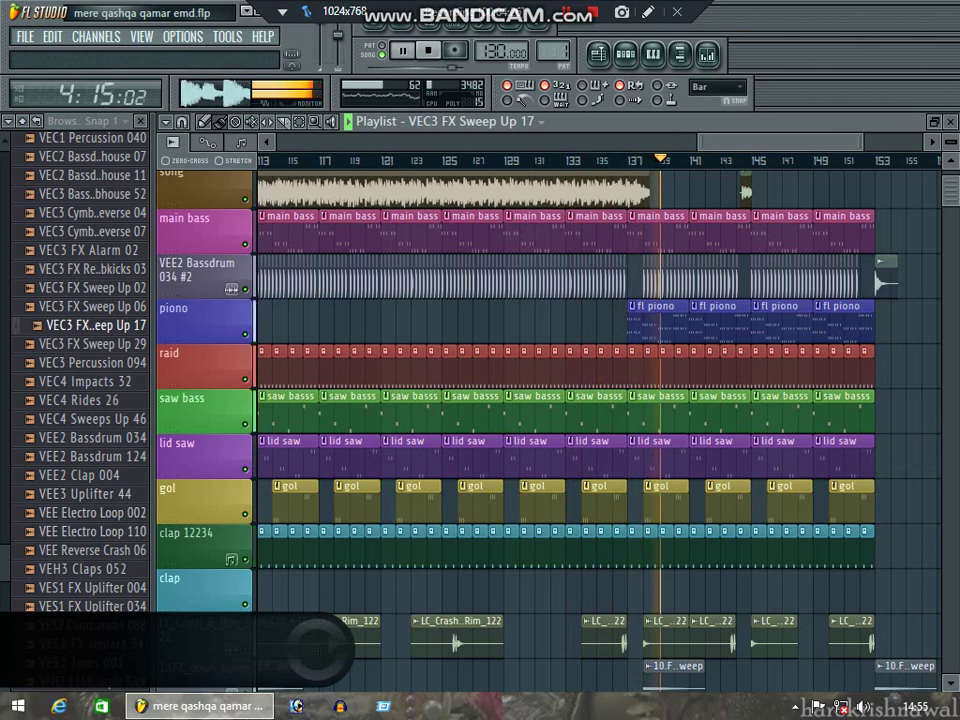
scroll(80, 370, down, 1)
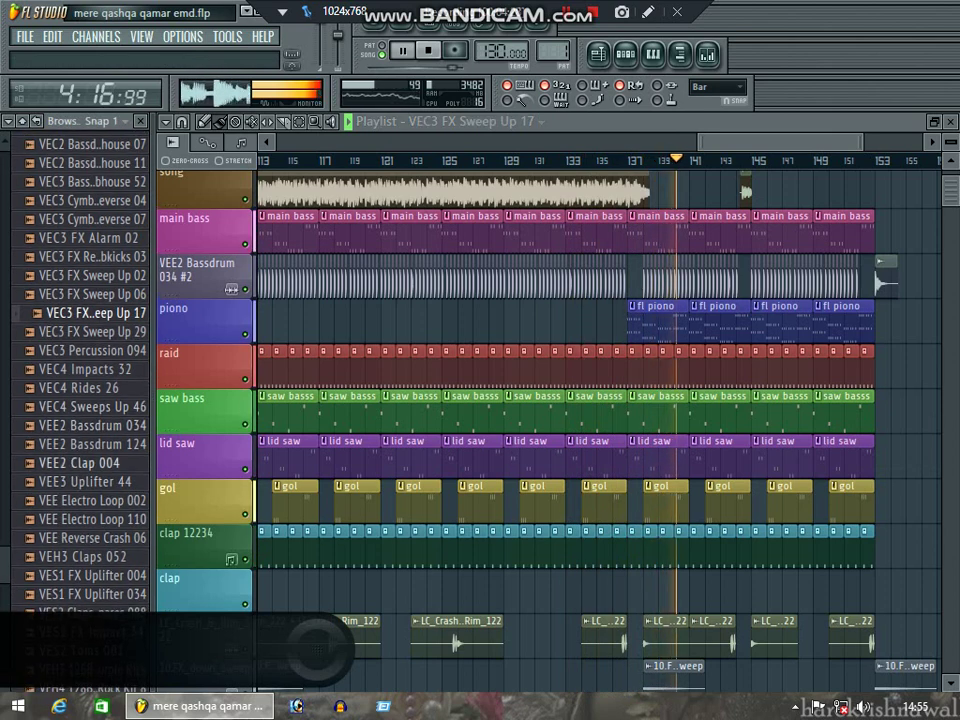
drag(90, 406, 894, 372)
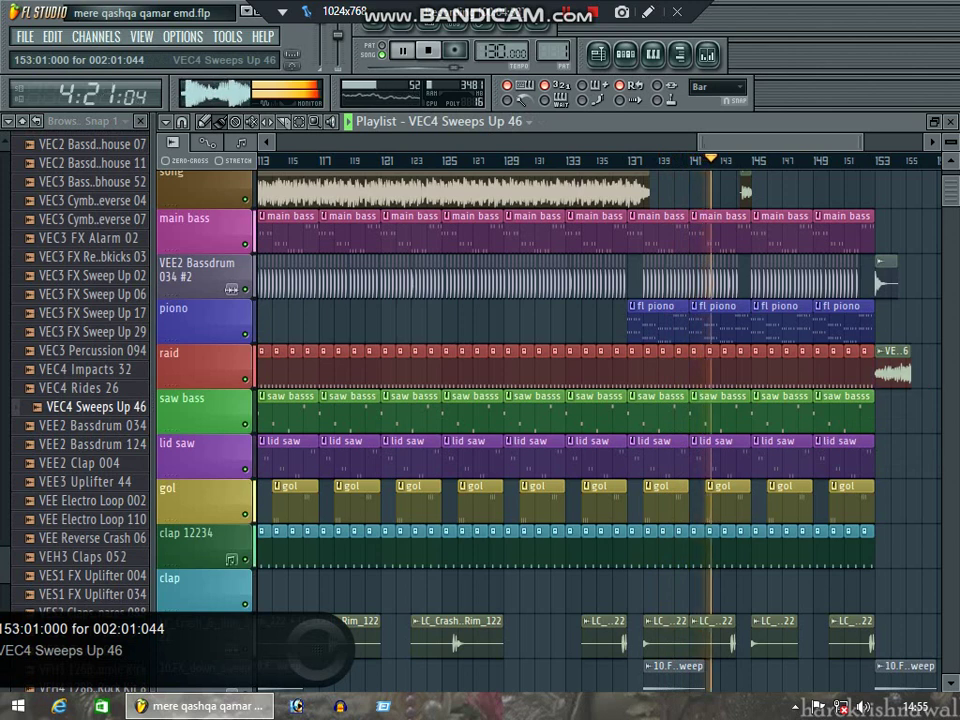
right_click(906, 372)
Place the VES1 FX Uplifter 004 sample at bar 153 of the raid track and reverse it
scroll(90, 400, down, 4)
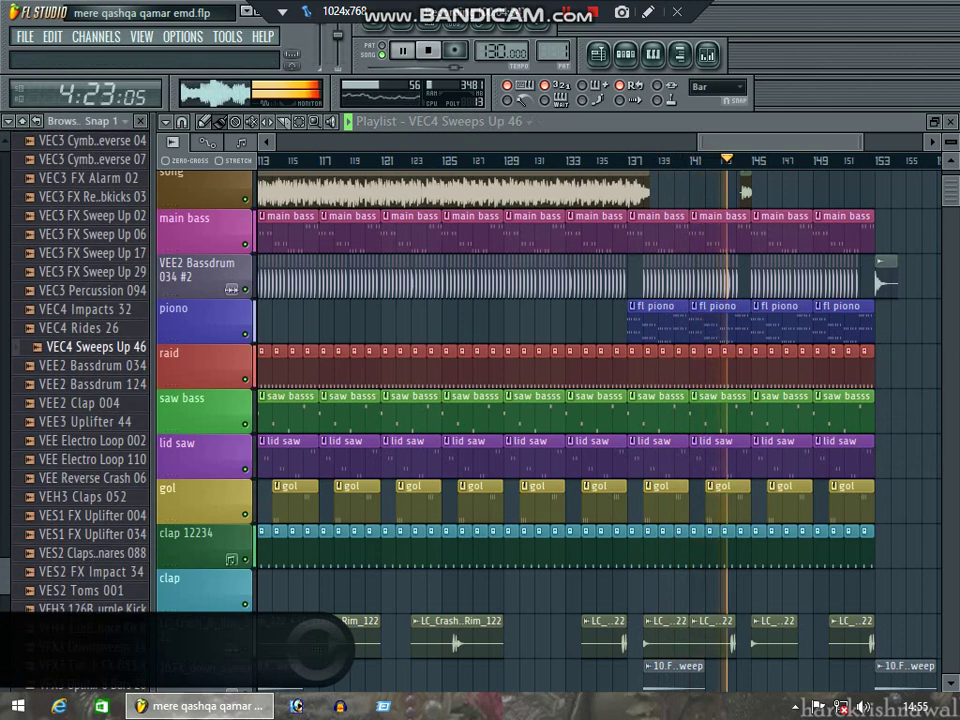
drag(95, 500, 880, 368)
click(880, 352)
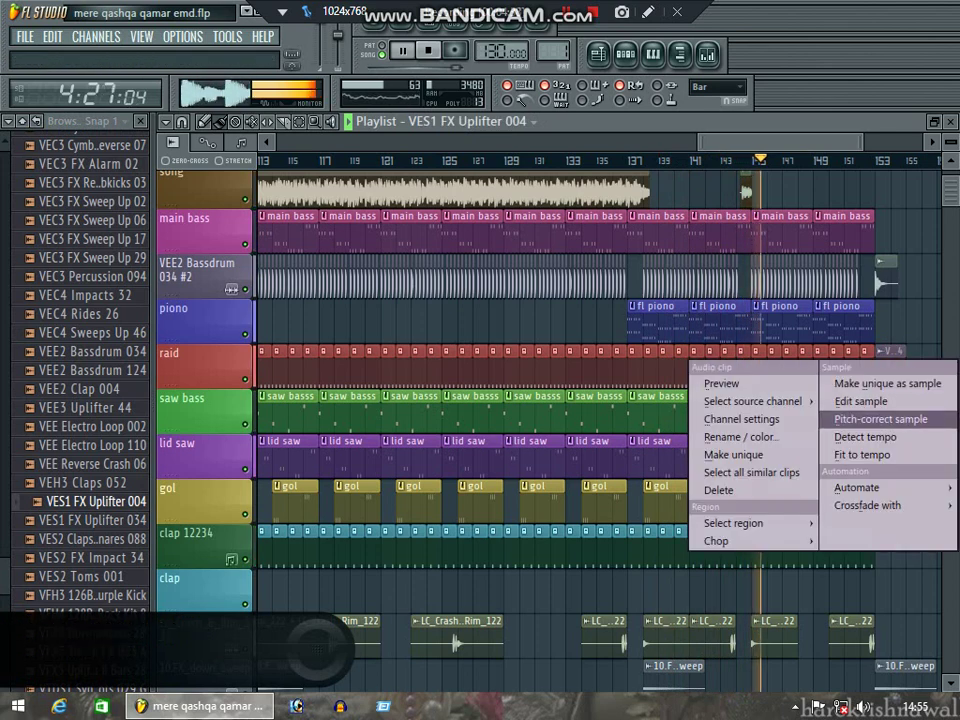
click(734, 418)
click(663, 458)
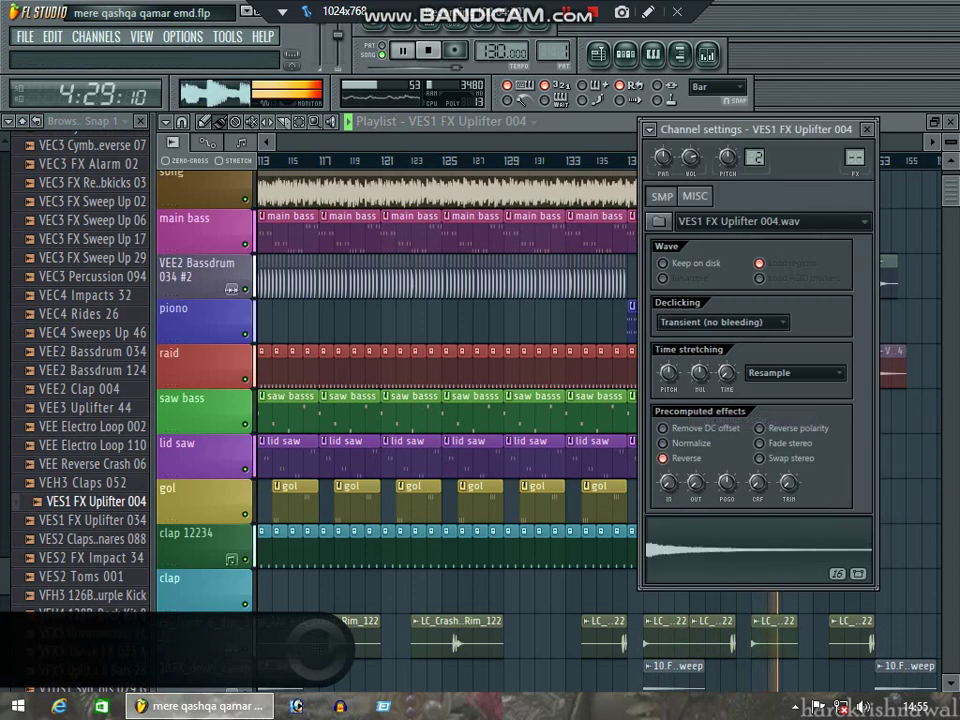
click(867, 129)
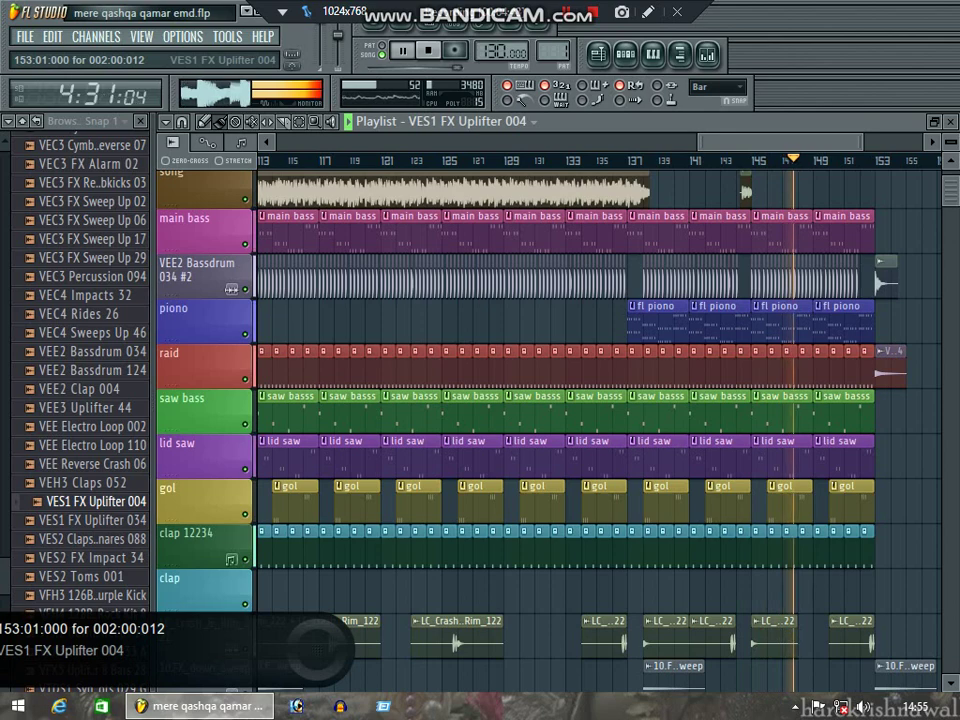
Fit the VES1 FX Uplifter 004 clip to the estimated 128 BPM, and place VES2 FX Impact 34 at bar 153 of the saw bass track
click(880, 351)
click(863, 453)
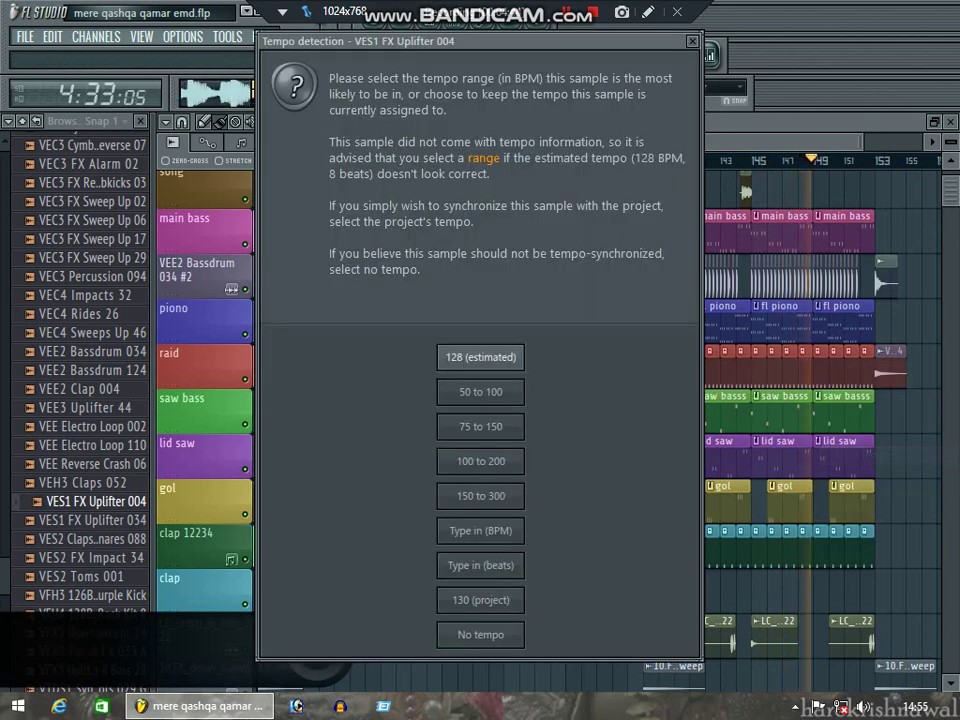
key(Return)
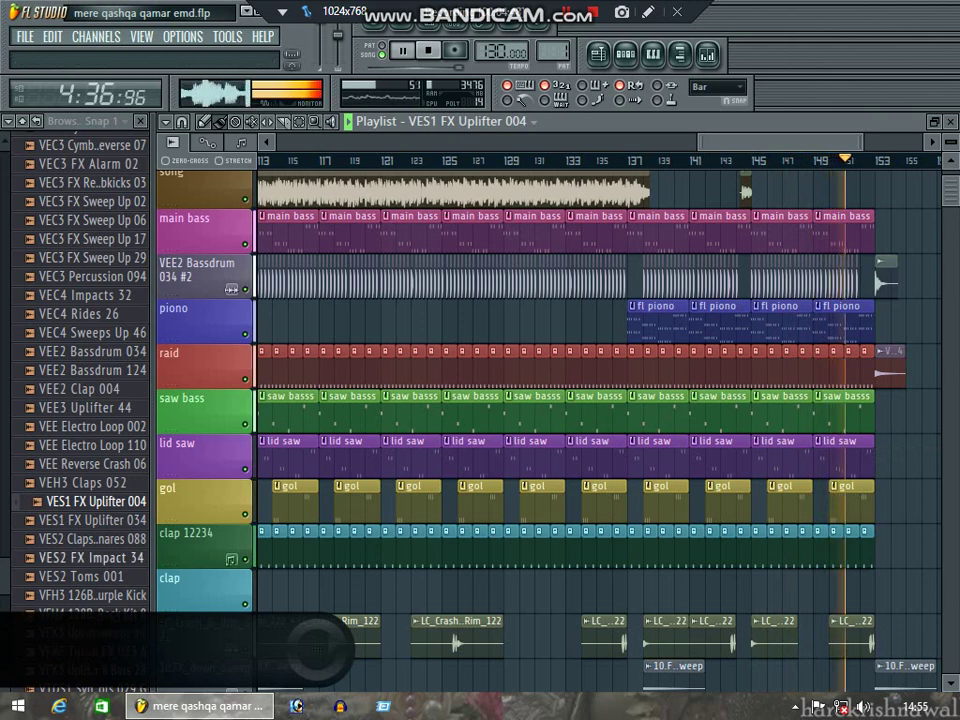
drag(90, 557, 885, 410)
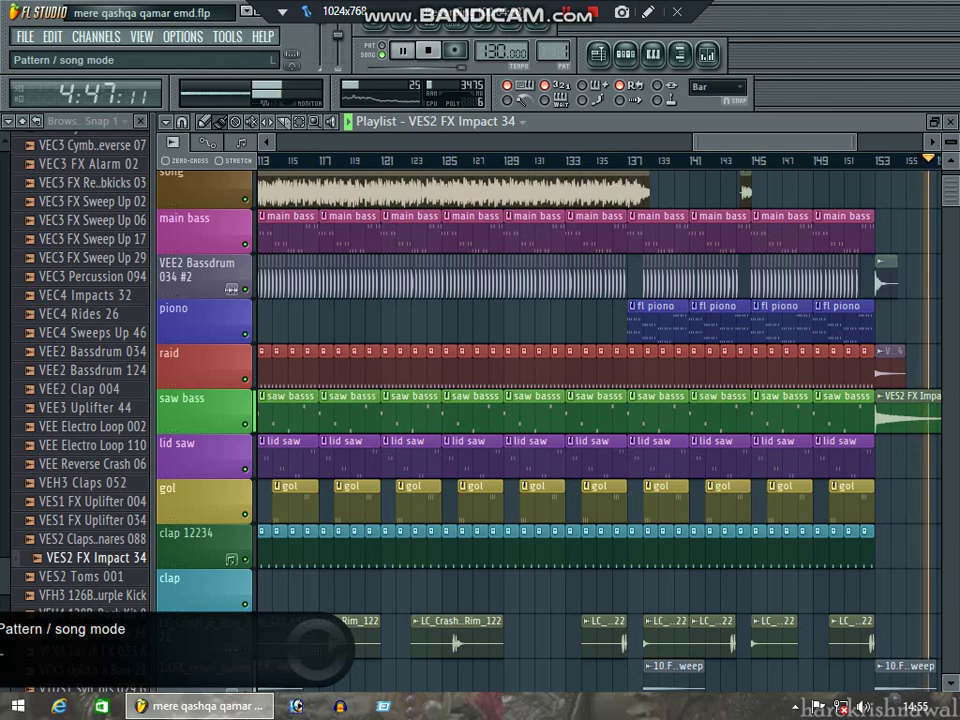
Switch playback to pattern mode and view the main bass pattern's GMS notes in the piano roll, returning to the playlist
click(380, 50)
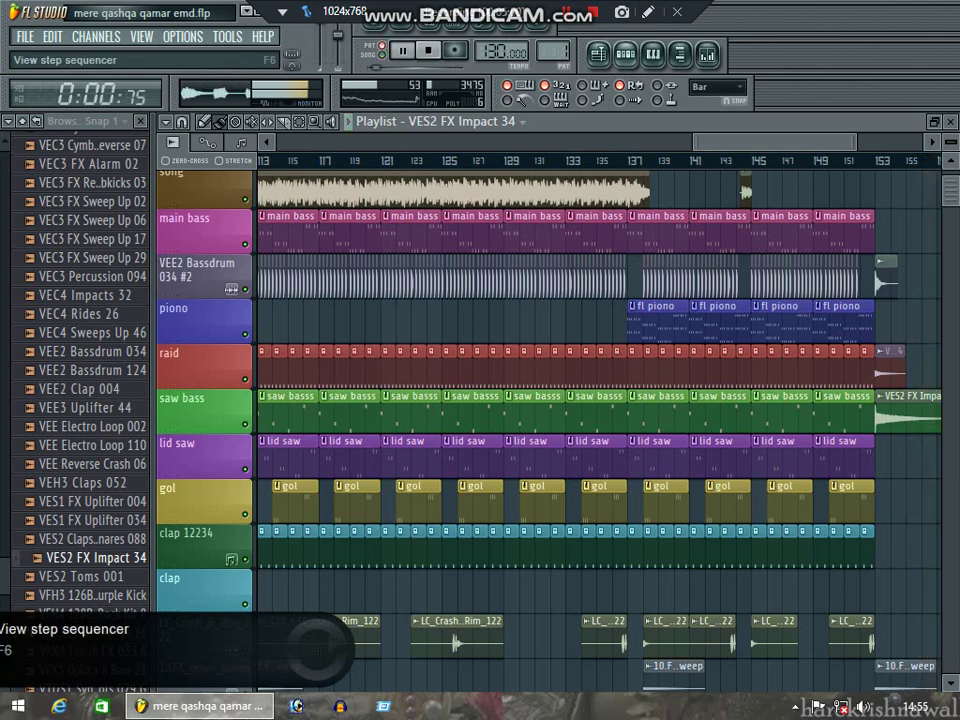
click(626, 53)
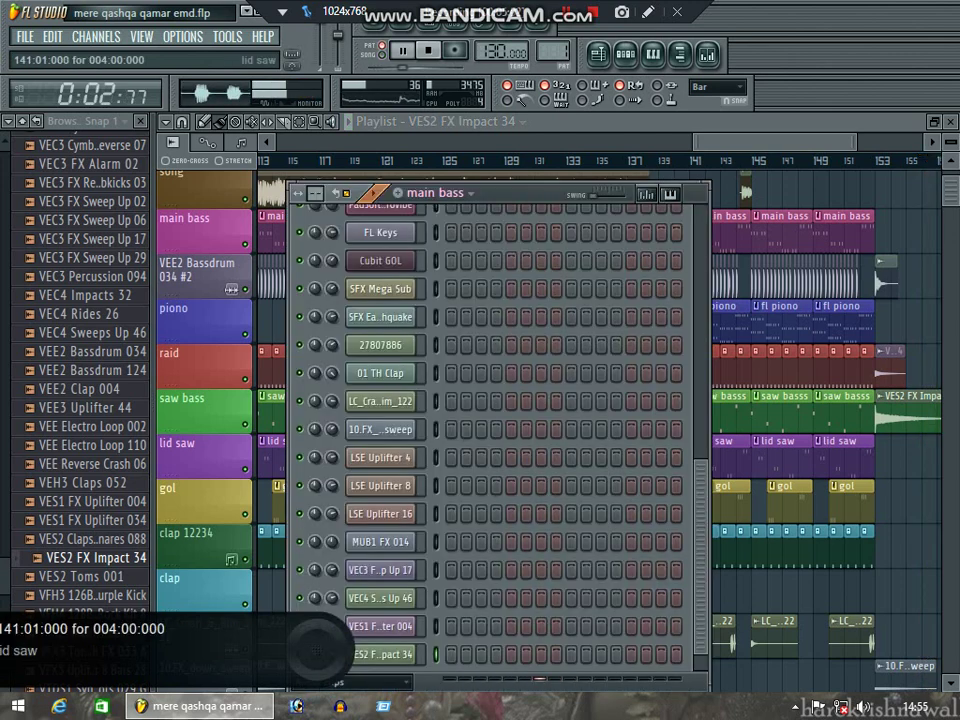
scroll(490, 430, up, 8)
click(573, 255)
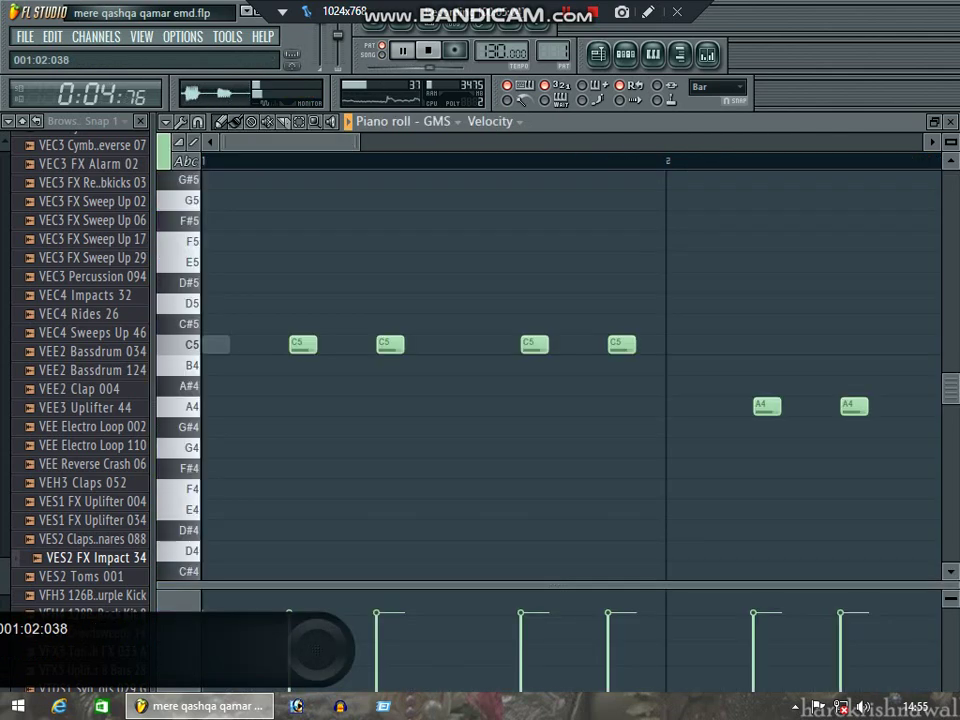
drag(355, 142, 794, 142)
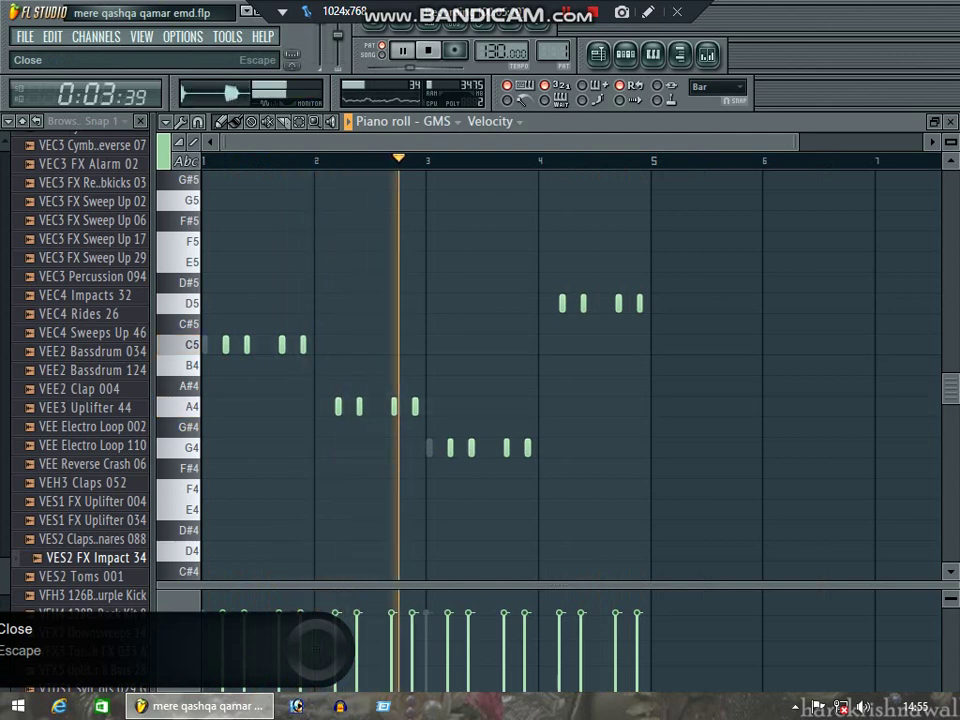
click(951, 121)
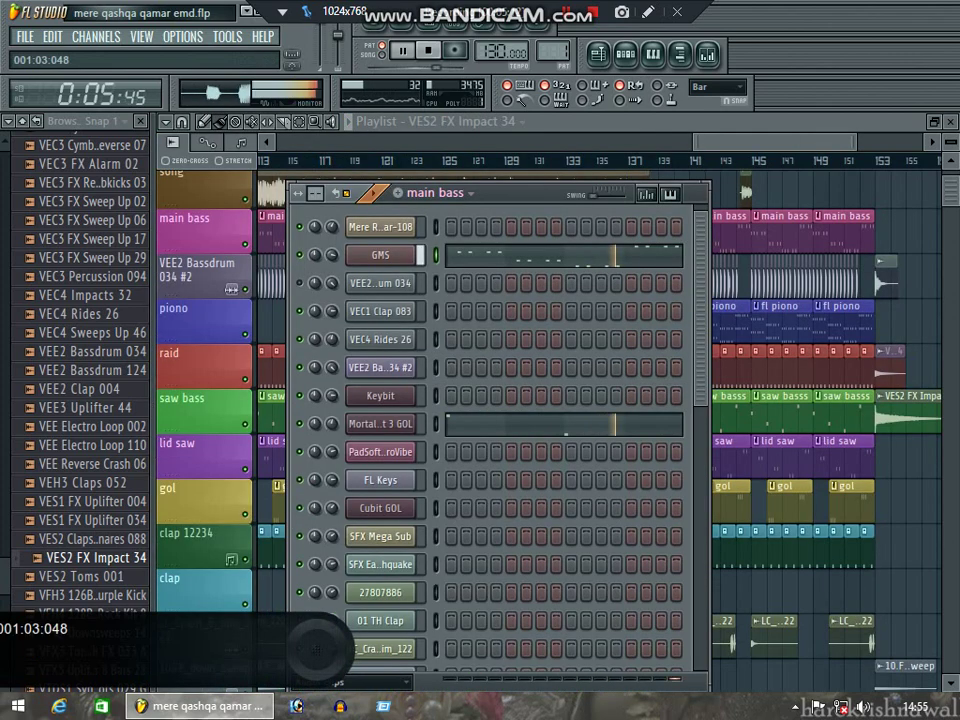
key(F6)
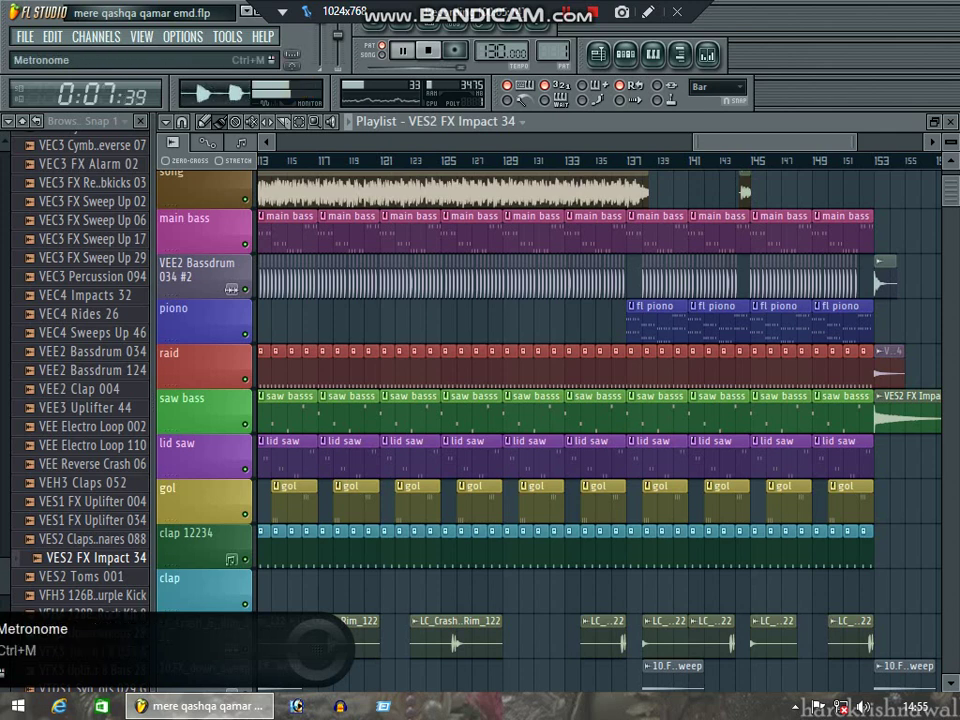
Switch to the fl piono pattern and view its FL Keys notes in the piano roll
click(465, 121)
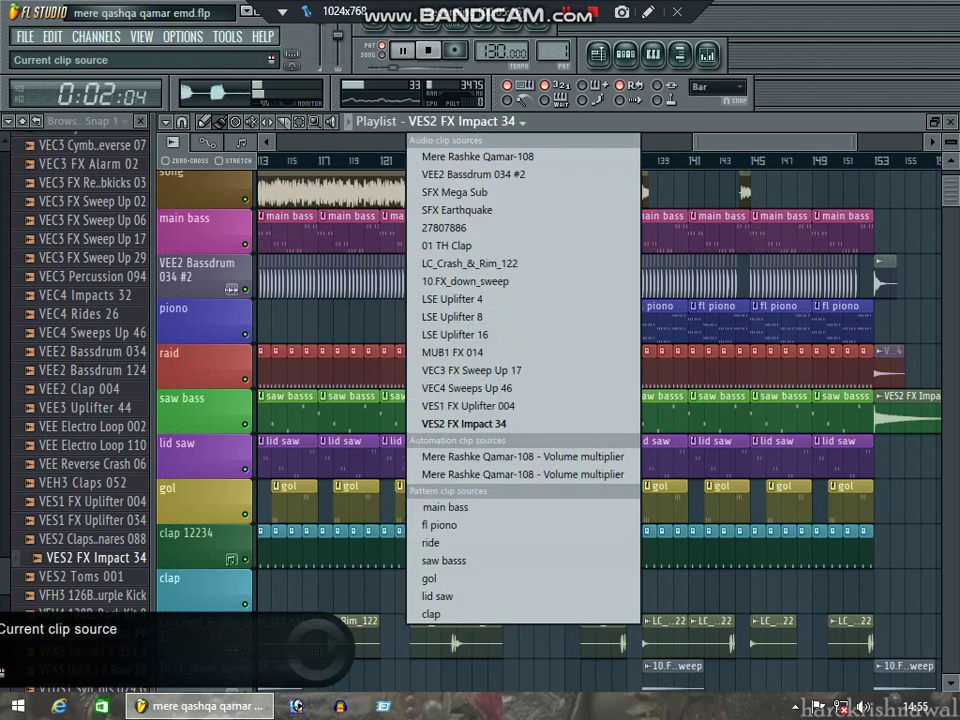
click(714, 230)
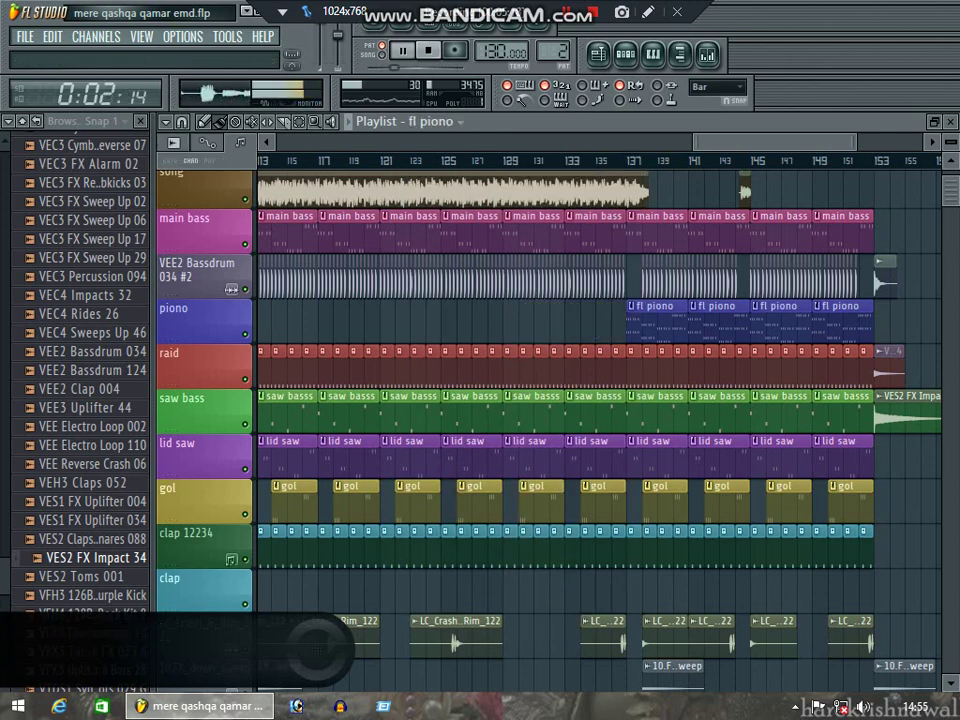
key(F6)
click(569, 481)
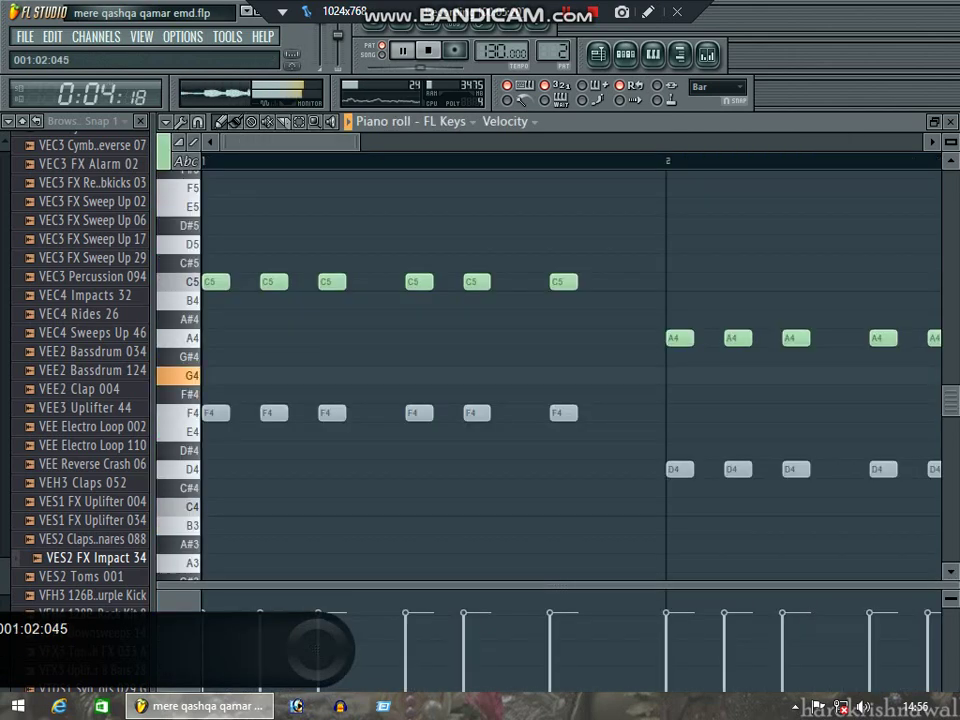
scroll(530, 400, down, 4)
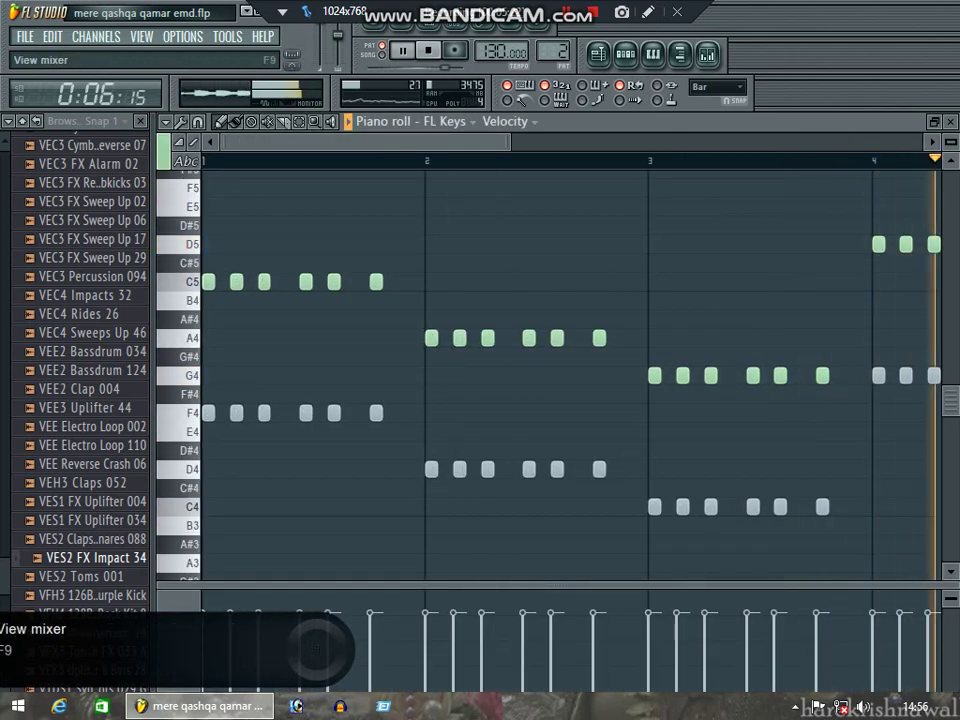
Inspect the Fruity Parametric EQ 2 and Fruity Reeverb 2 settings on mixer track Insert 10
key(F9)
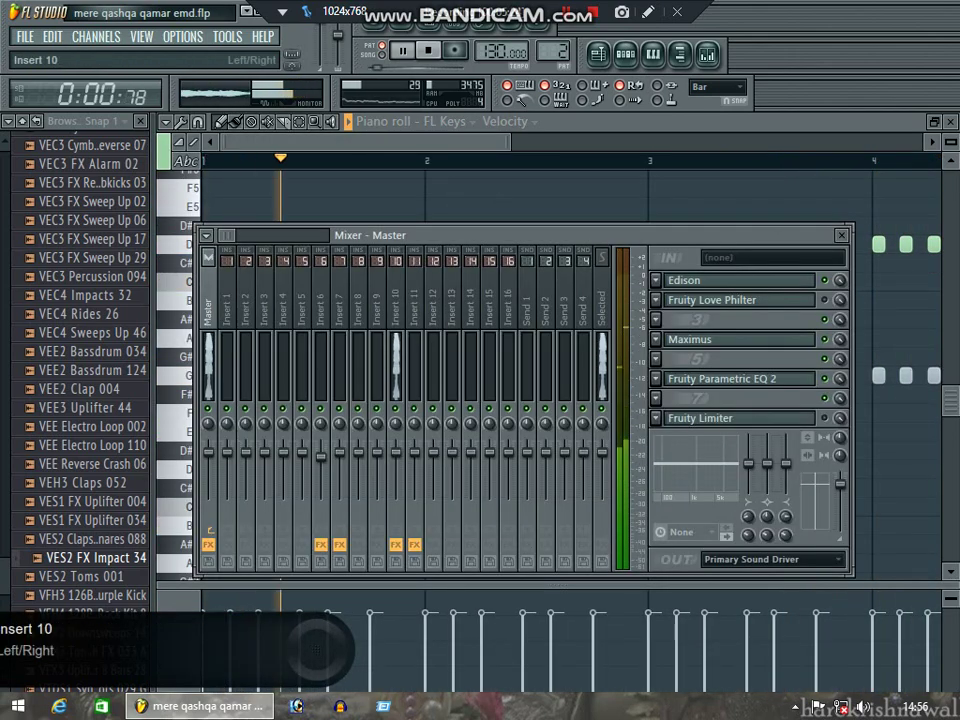
click(396, 310)
click(737, 339)
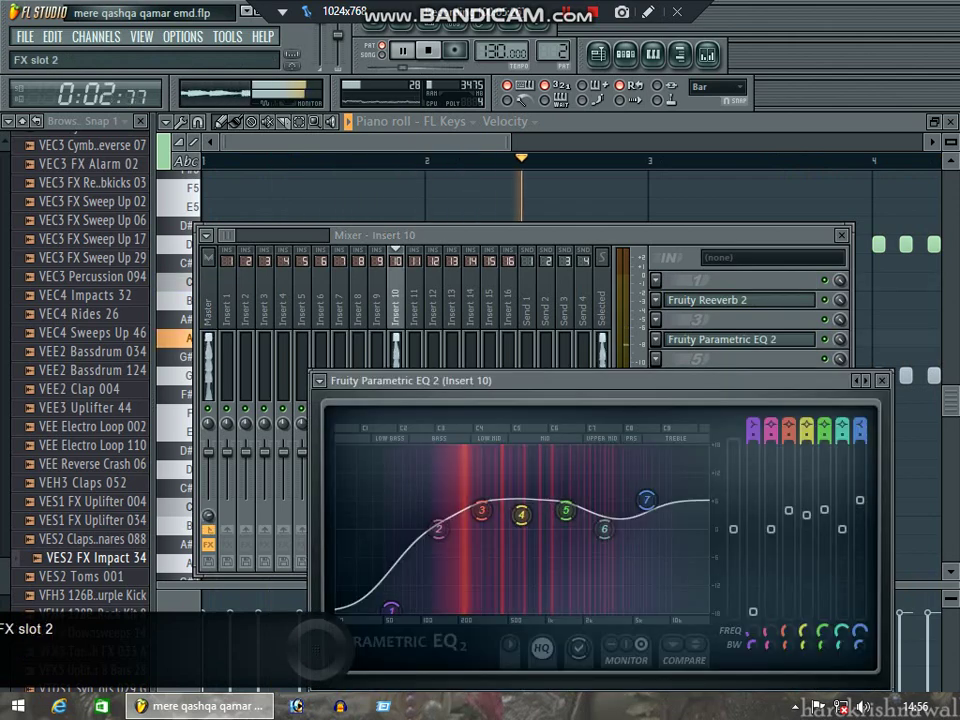
click(737, 300)
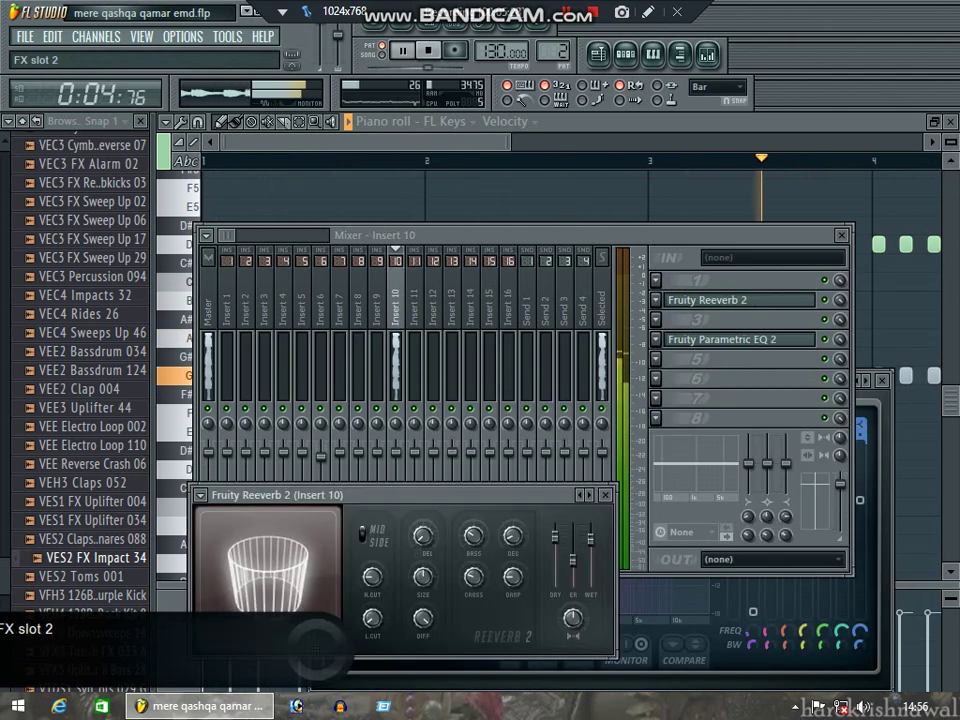
click(413, 160)
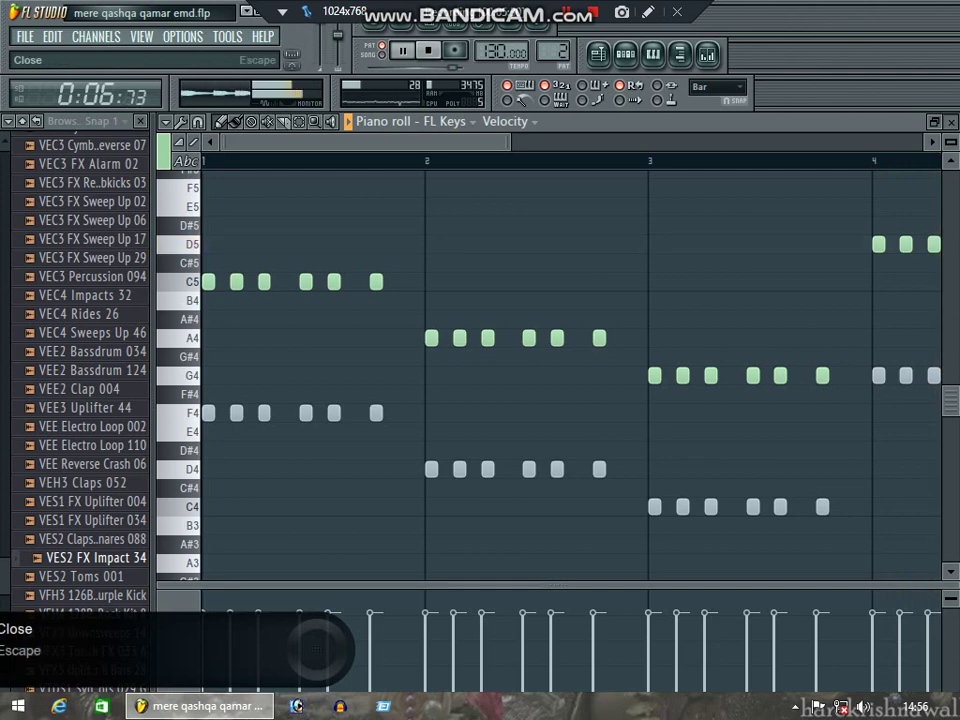
Leave the FL Keys piano roll and view the saw basss pattern in the channel rack, returning to the playlist
click(951, 122)
click(691, 162)
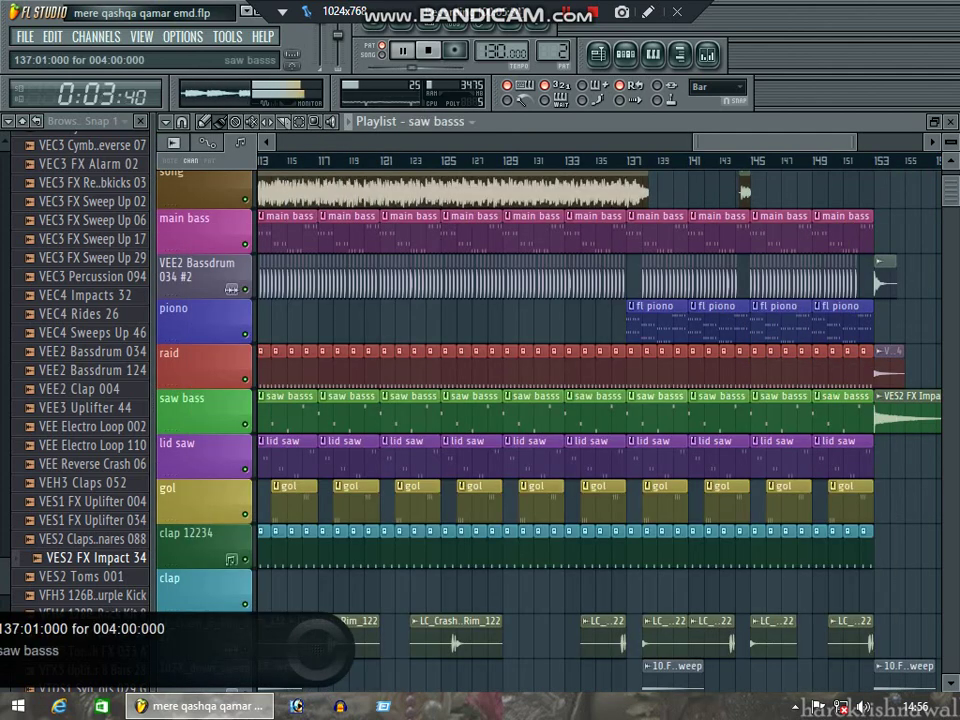
key(F6)
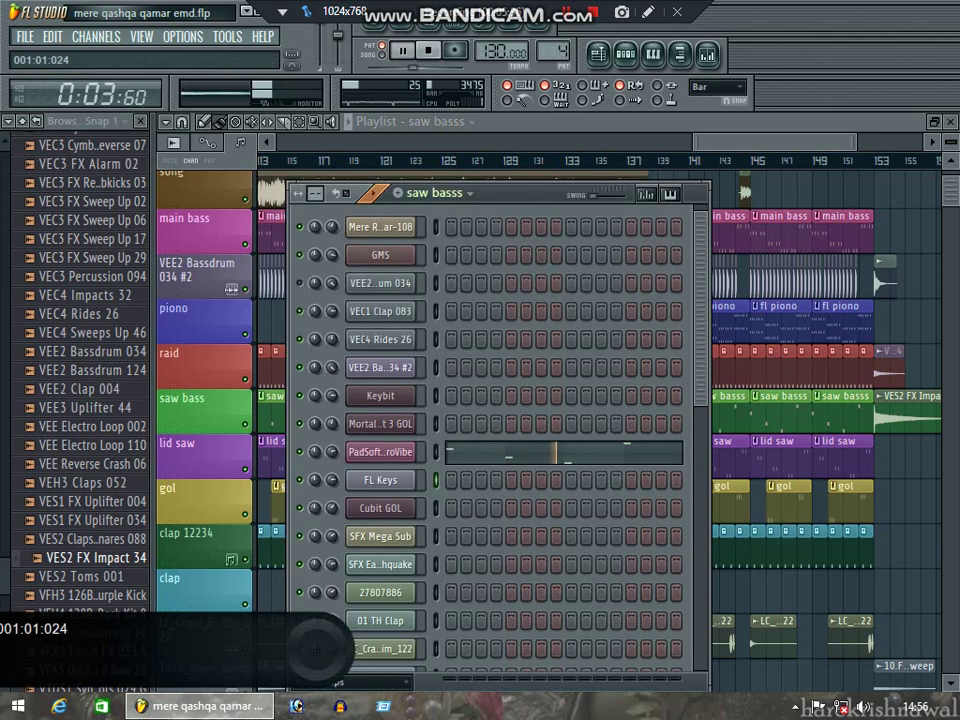
key(F6)
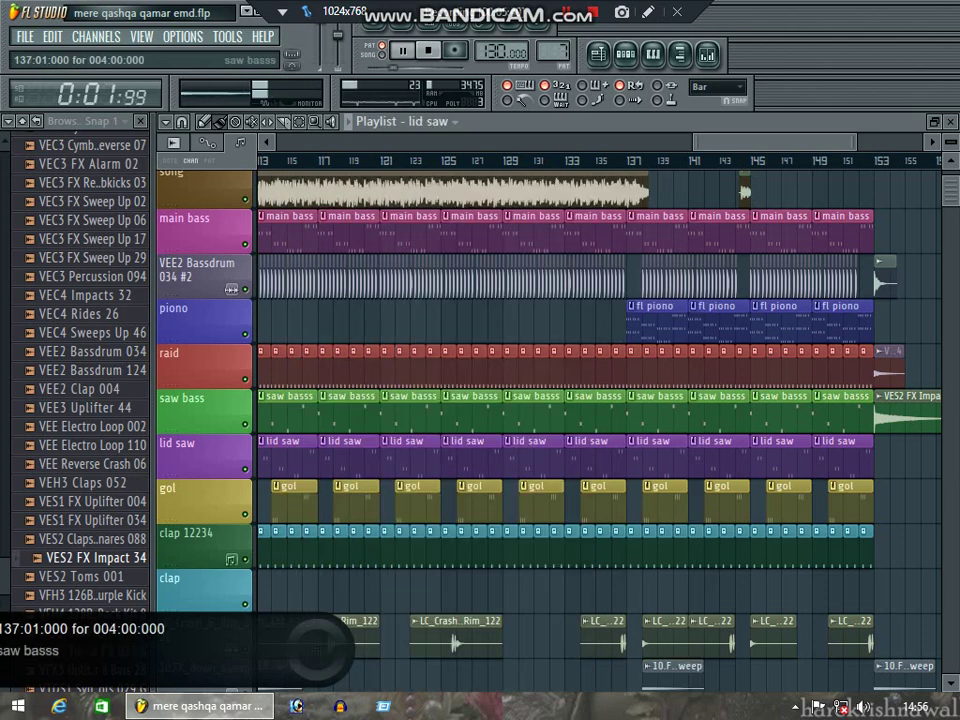
View all of the lid saw pattern's Keybit notes in the piano roll, returning to the playlist
key(F6)
key(F7)
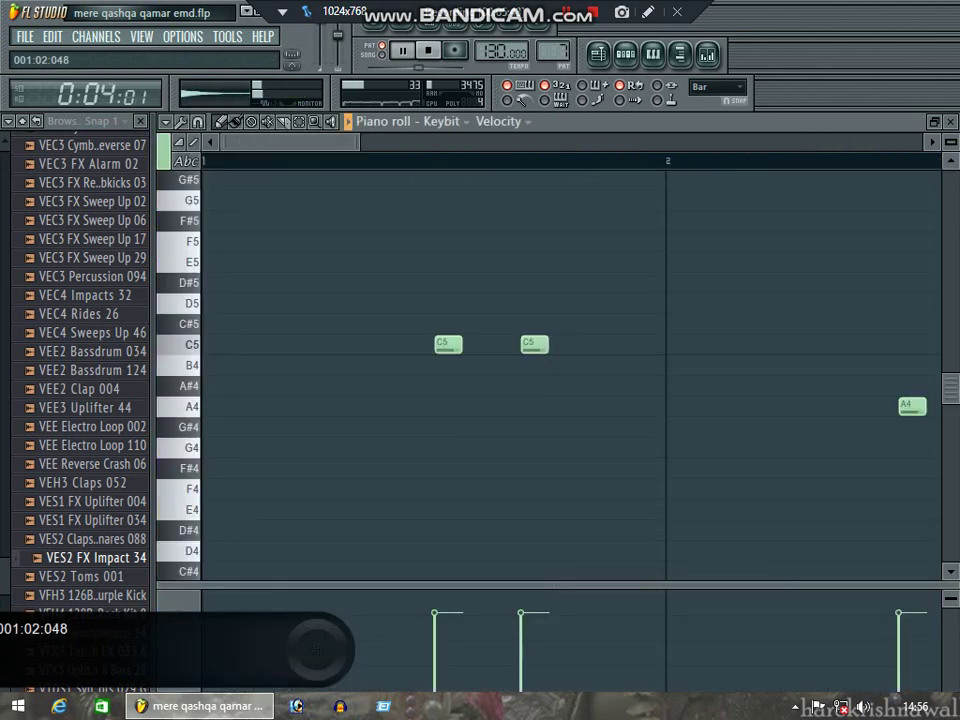
drag(359, 142, 834, 142)
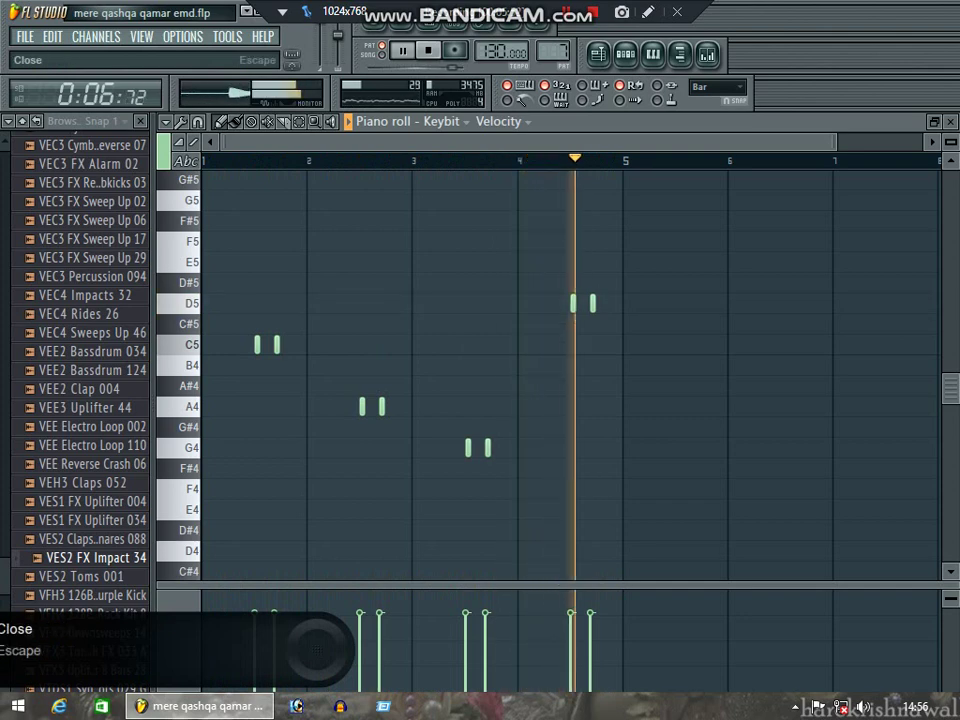
click(951, 122)
click(687, 193)
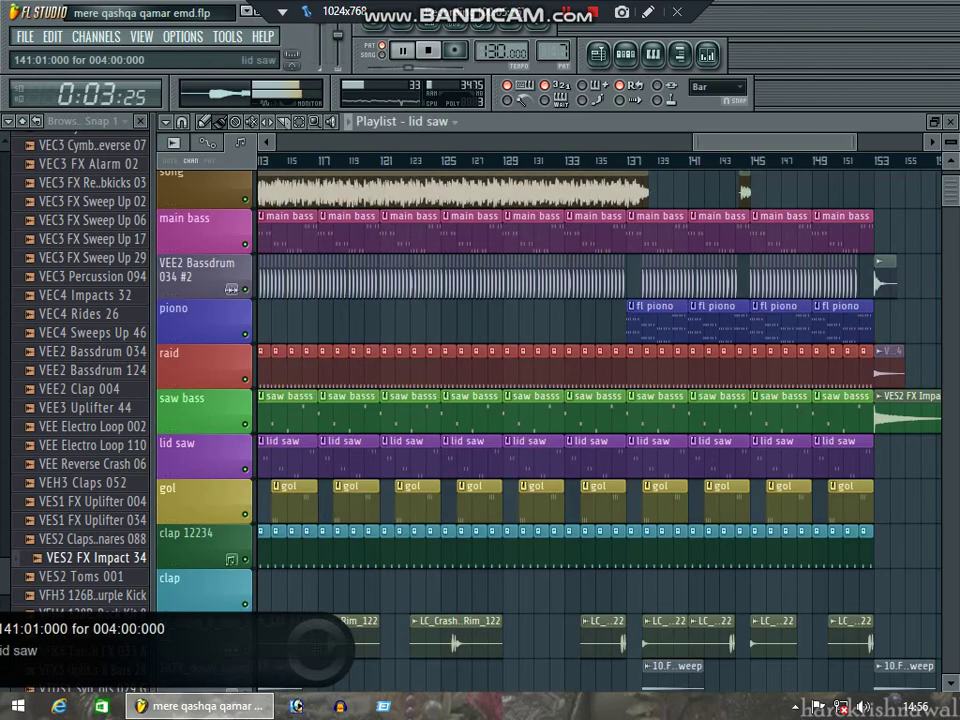
View the gol pattern's Cubit GOL notes in the piano roll, returning to the playlist
click(626, 55)
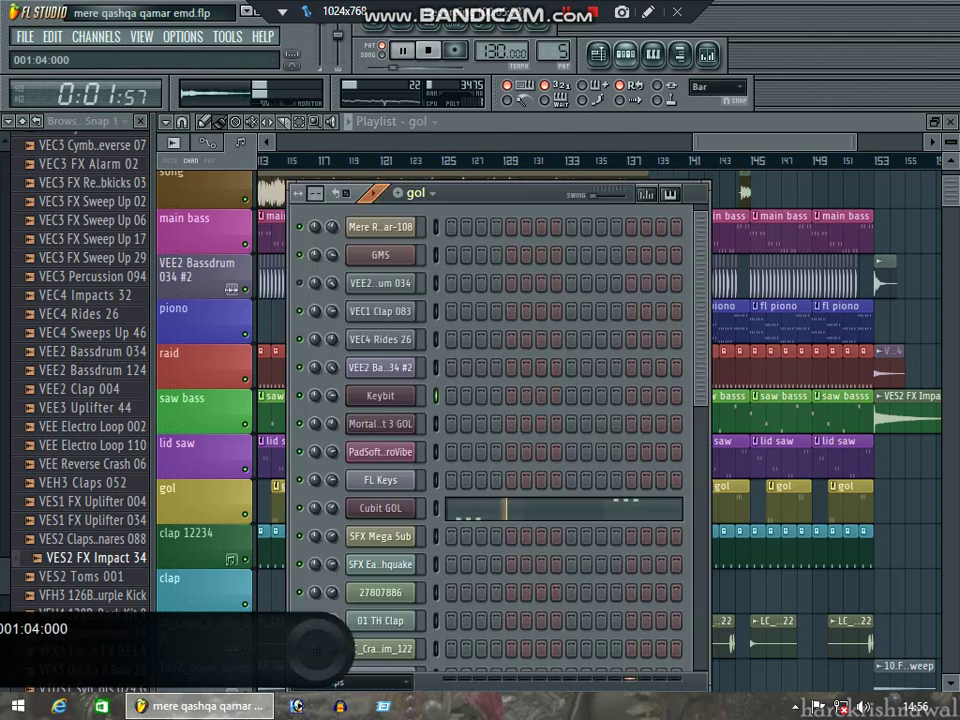
click(557, 508)
drag(382, 142, 853, 141)
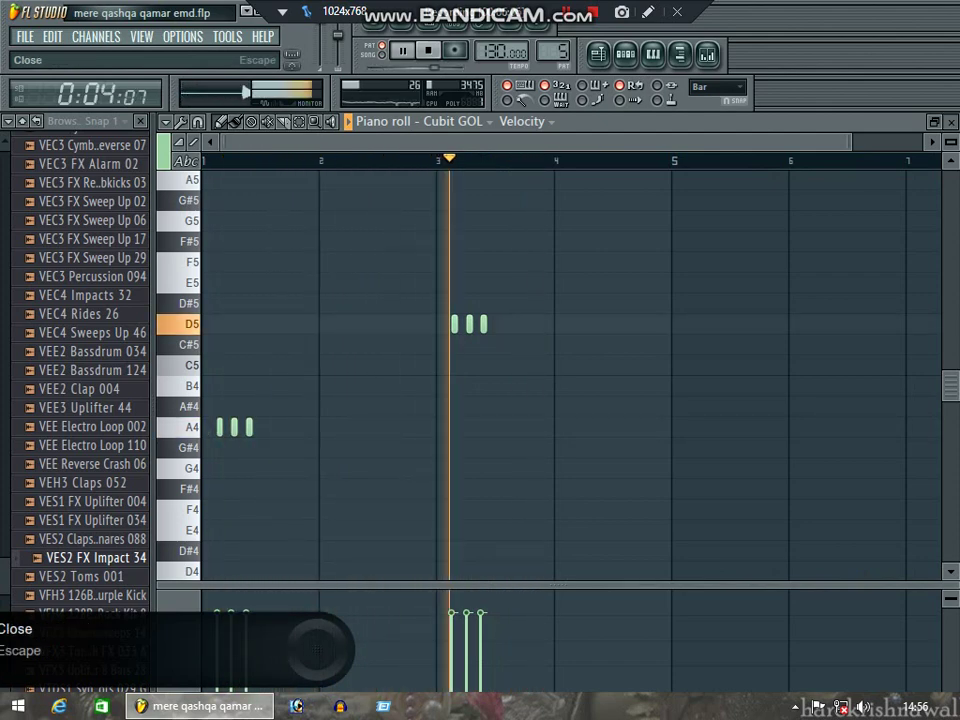
key(Escape)
key(Escape)
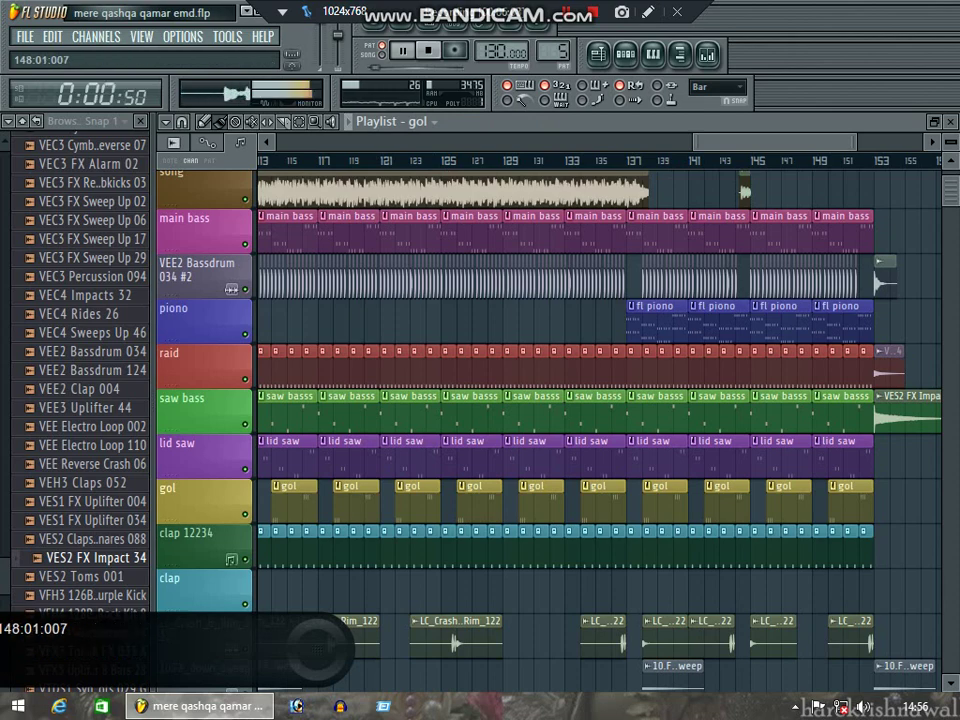